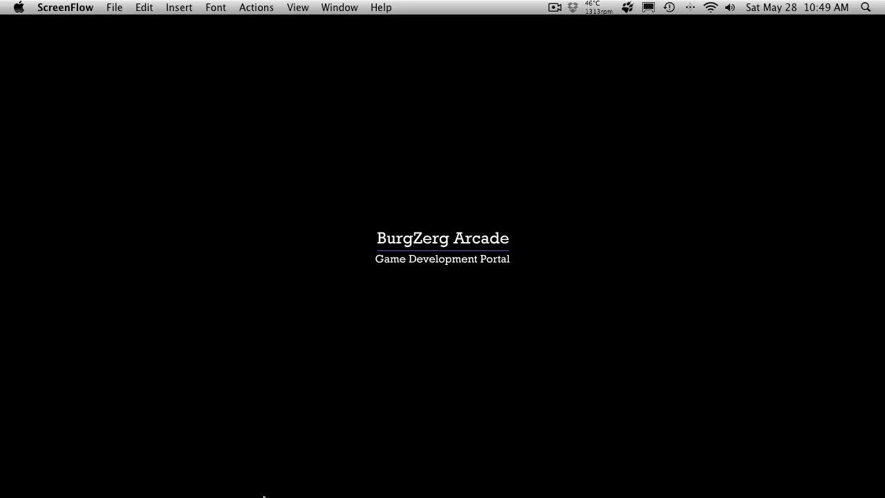
Switch to Unity, run the game, and open the loot chest in front of the character
mouse_move(264, 496)
left_click(415, 439)
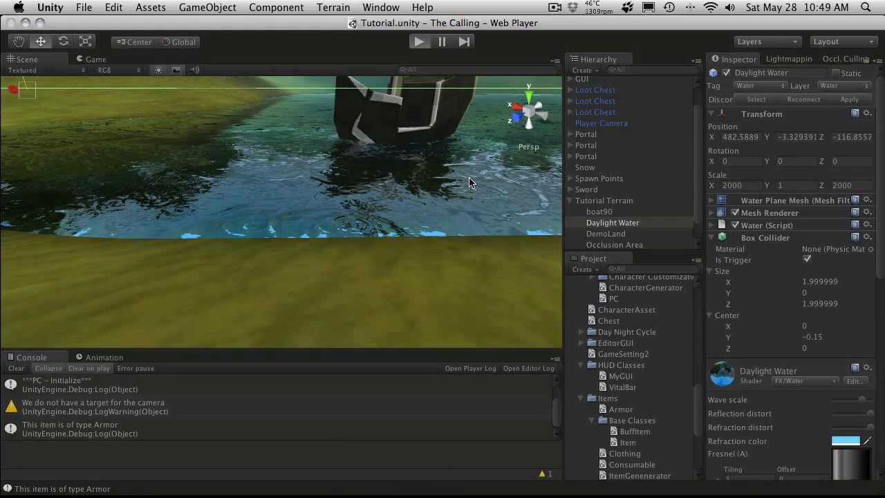
key("super+p")
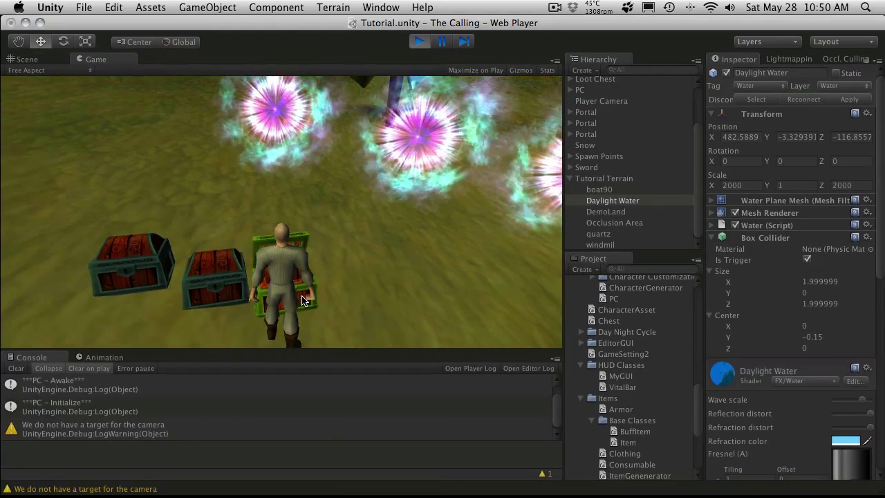
left_click(301, 299)
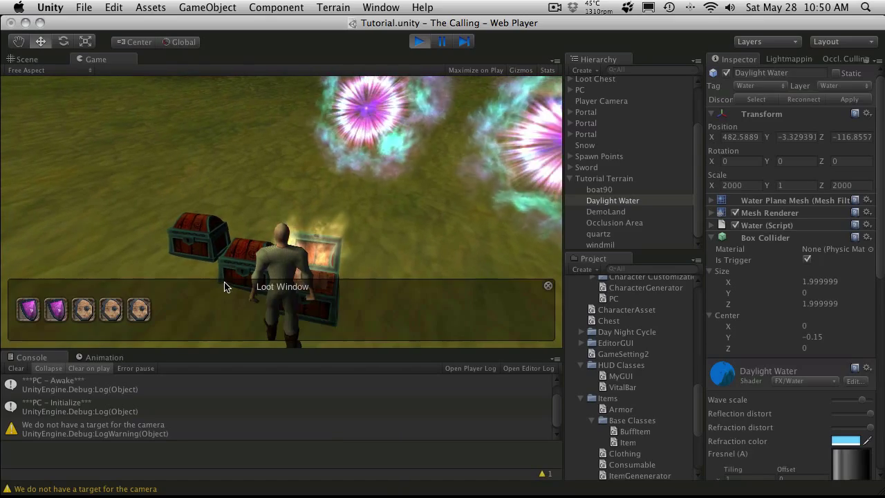
Take all five items from the chest's loot window
left_click(26, 312)
left_click(26, 312)
left_click(25, 312)
left_click(26, 313)
left_click(26, 316)
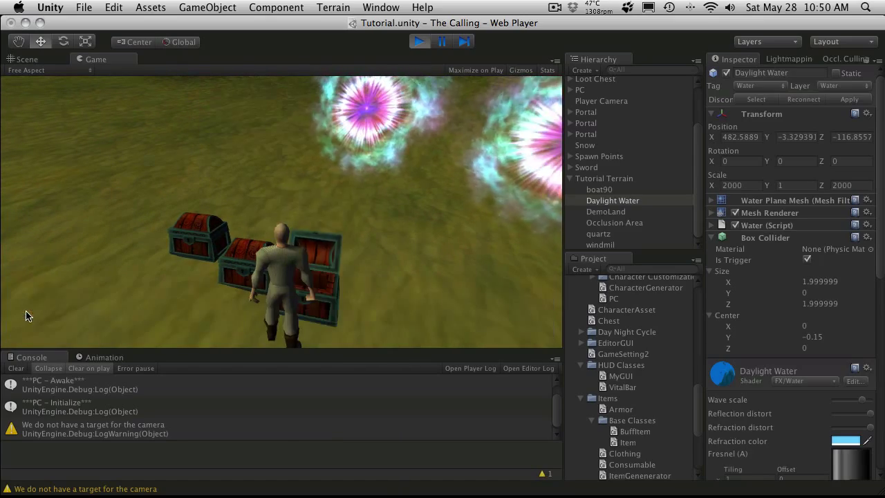
Show the character's inventory and try to equip the item in its second row
key("i")
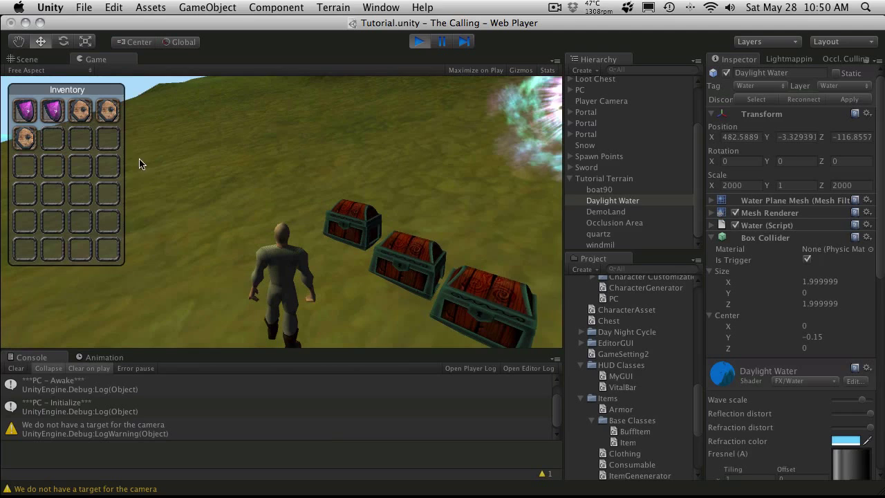
left_click(24, 139)
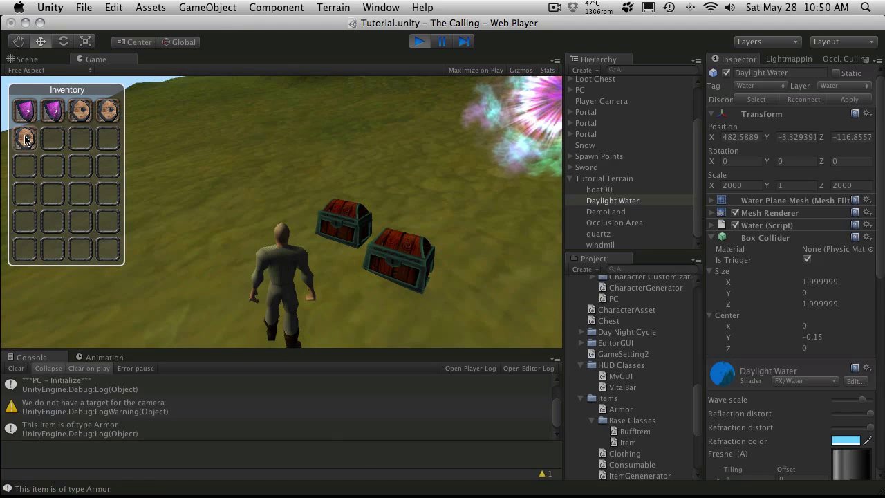
mouse_move(76, 114)
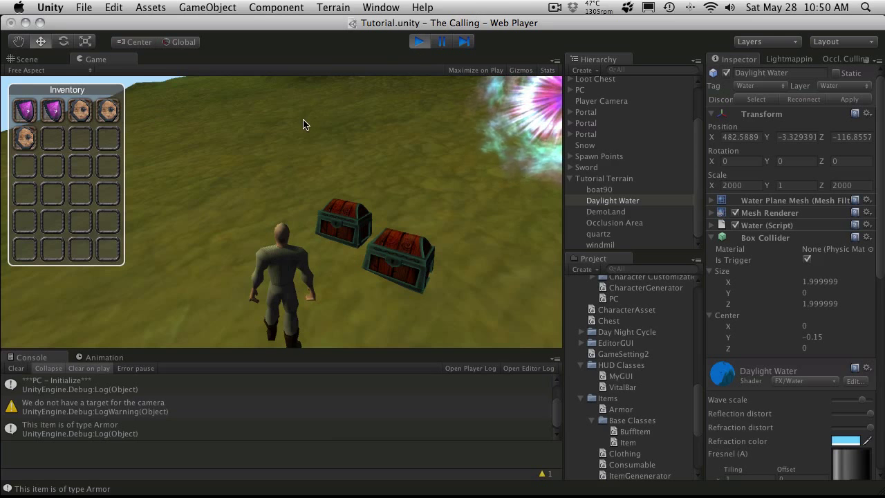
Move and turn the character in the running game to inspect it from several sides
key("w")
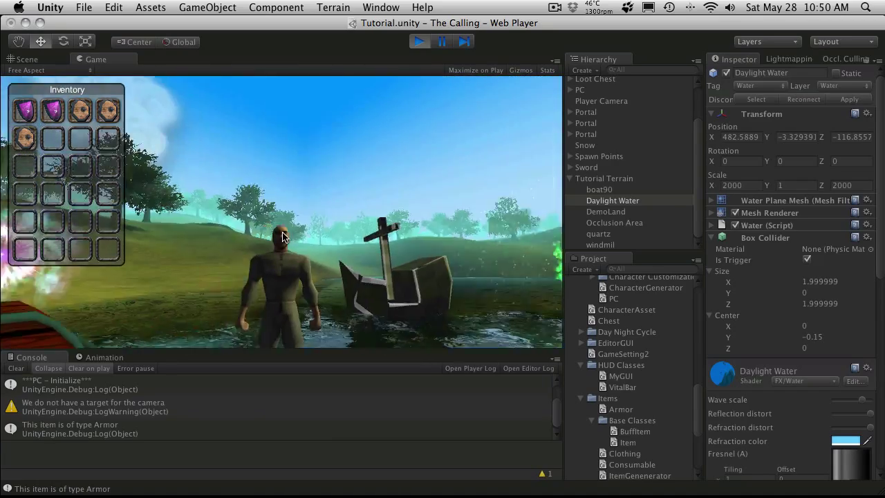
key("w")
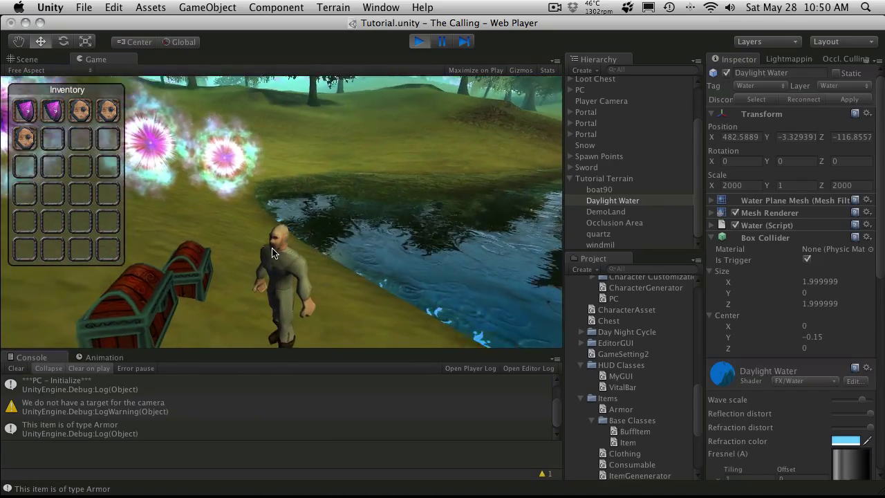
key("d")
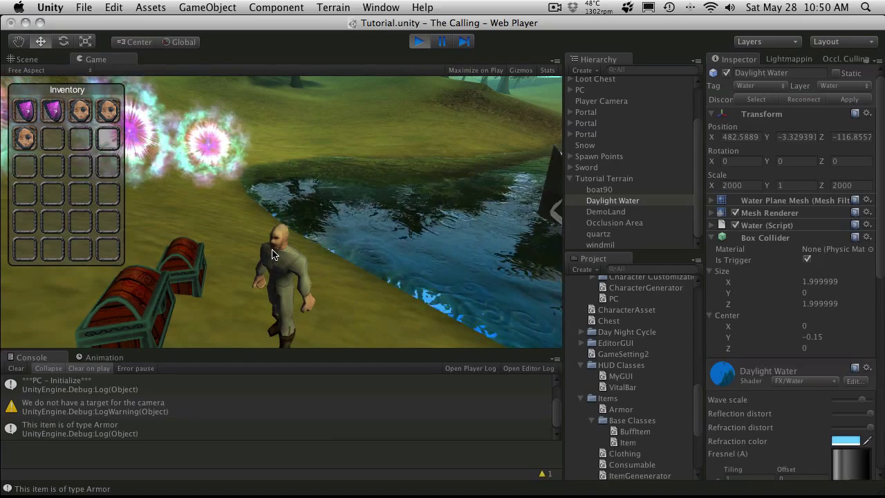
key("a")
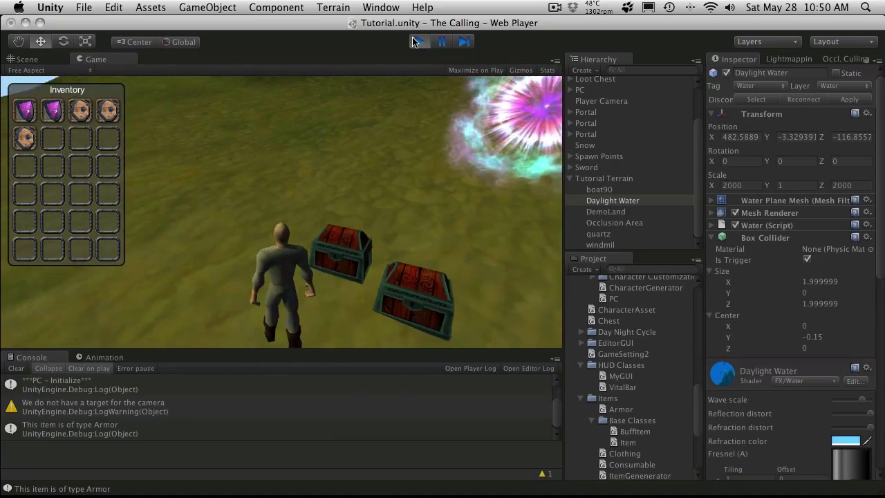
Stop the running game and switch to MonoDevelop
left_click(417, 41)
key("super+Tab")
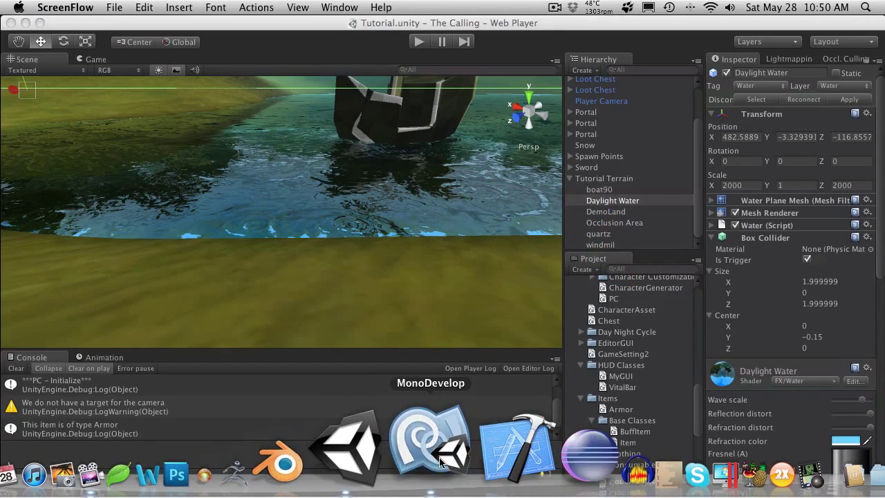
left_click(423, 450)
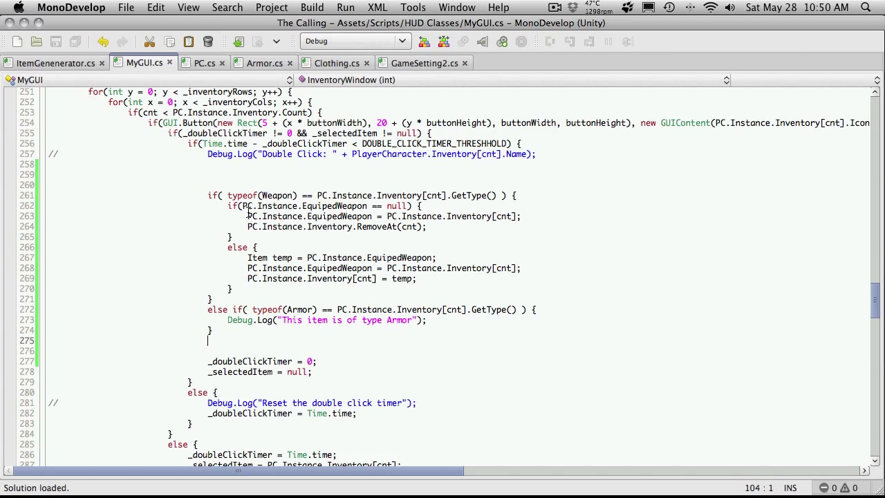
Examine how the weapon branch of InventoryWindow in MyGUI.cs checks and assigns EquipedWeapon
left_click_drag(227, 205, 488, 287)
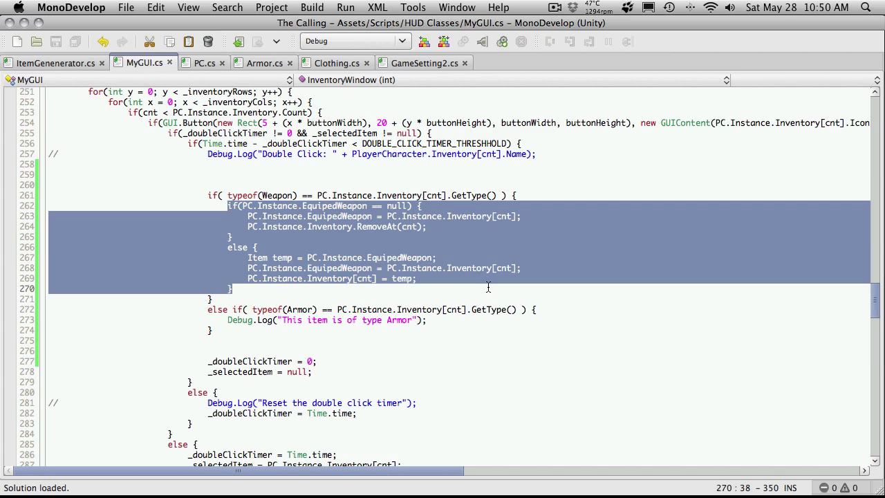
left_click(350, 249)
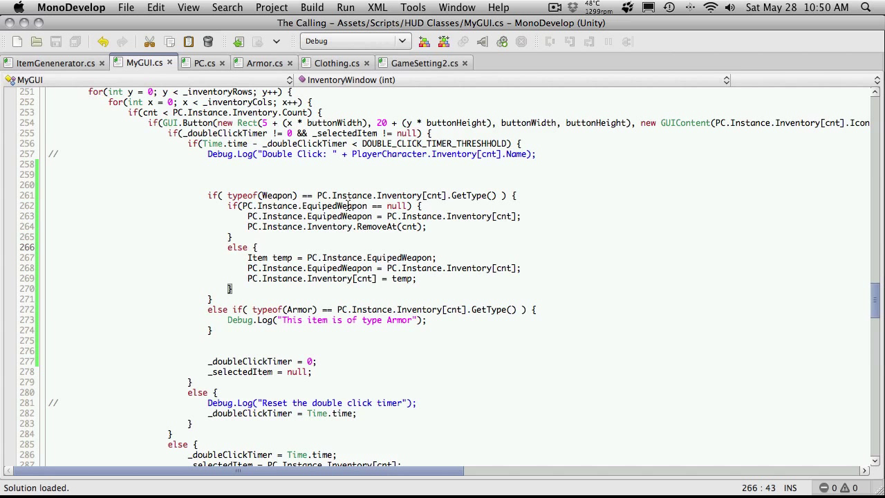
double_click(347, 205)
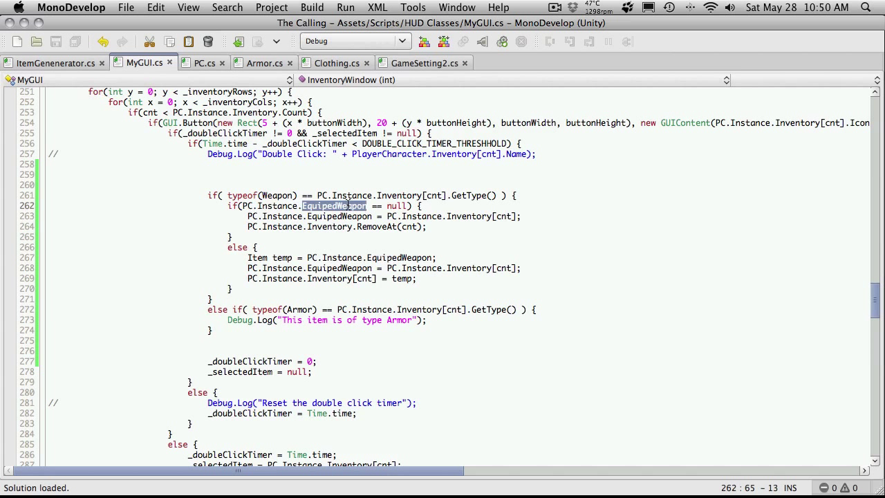
double_click(358, 216)
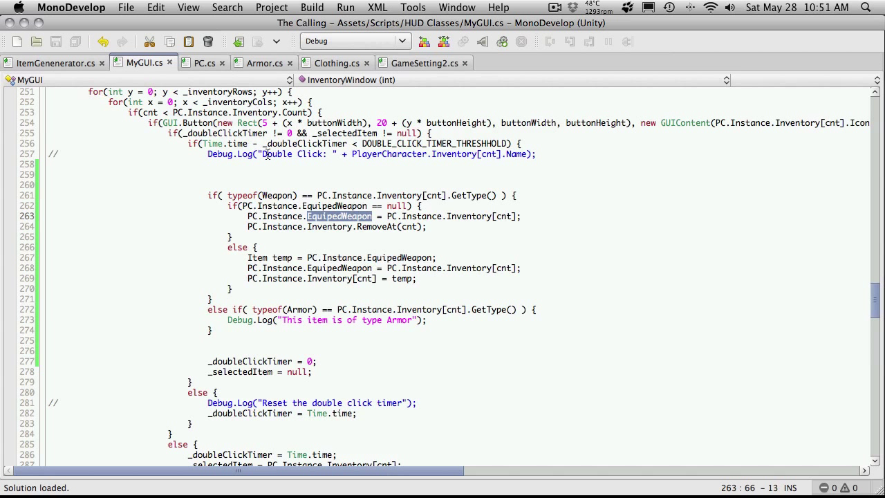
In PC.cs, duplicate the whole EquipedWeapon property between the original and LoadCharacter(), with blank lines after the copy
left_click(202, 63)
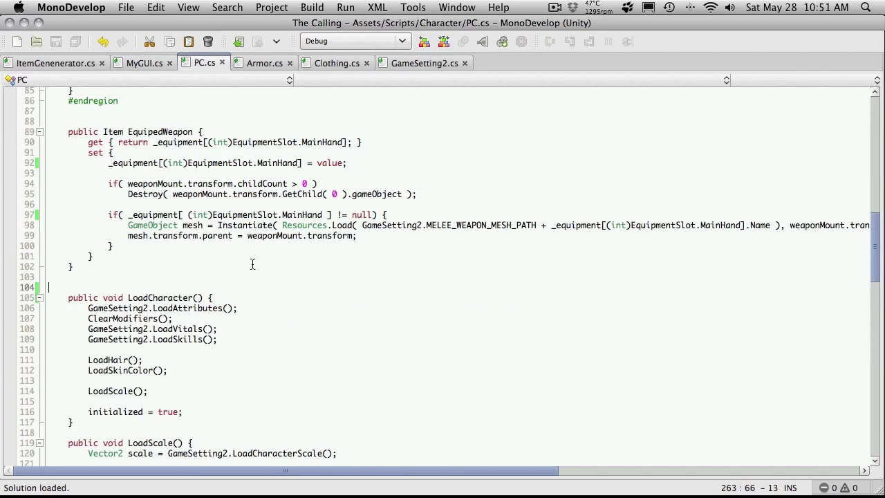
left_click(147, 132)
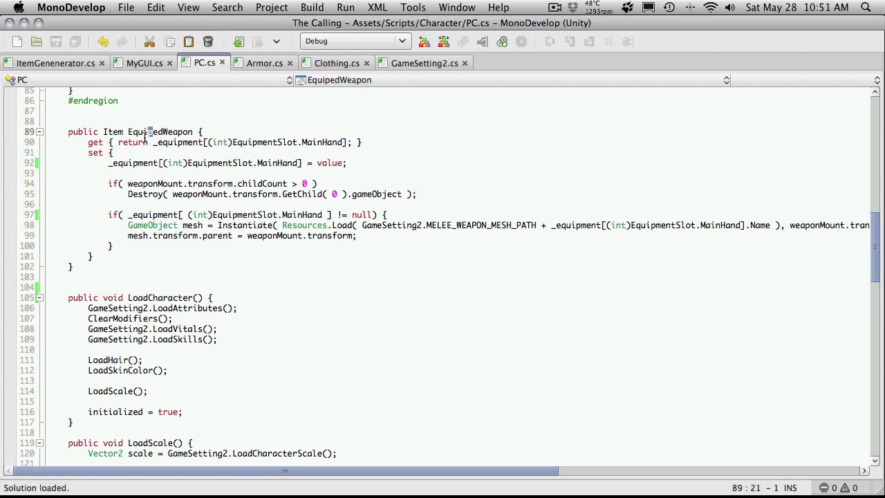
left_click(177, 123)
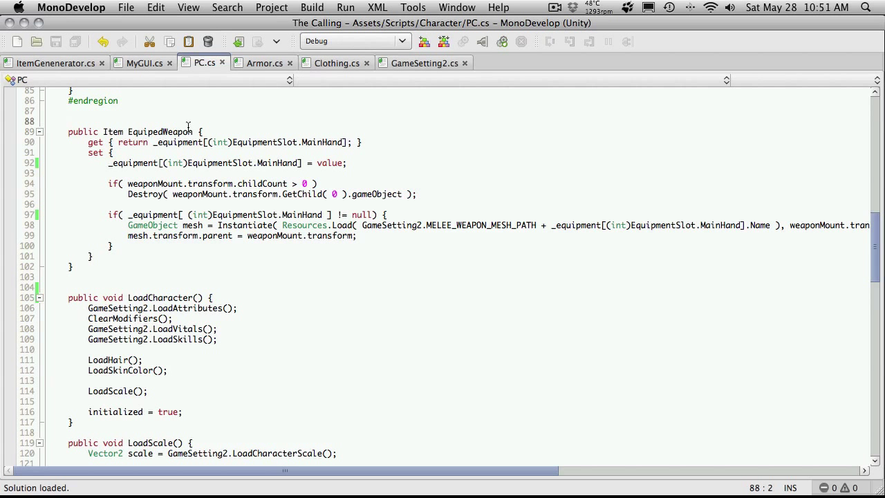
key("Down")
key("shift+Down")
key("shift+Down")
key("shift+Down")
key("shift+Down")
key("shift+Down")
key("shift+Down")
key("shift+Down")
key("shift+Down")
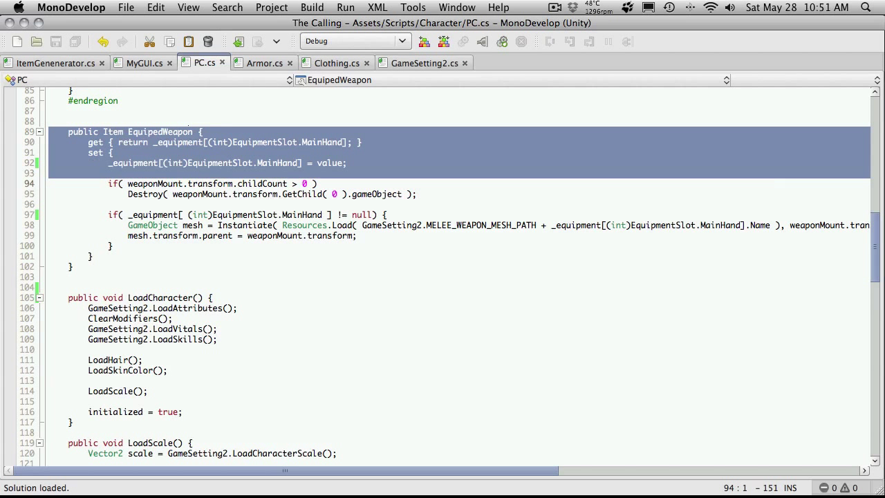
key("shift+Down")
key("shift+Down")
key("shift+Down")
key("shift+Down")
key("shift+Down")
key("shift+Down")
key("super+c")
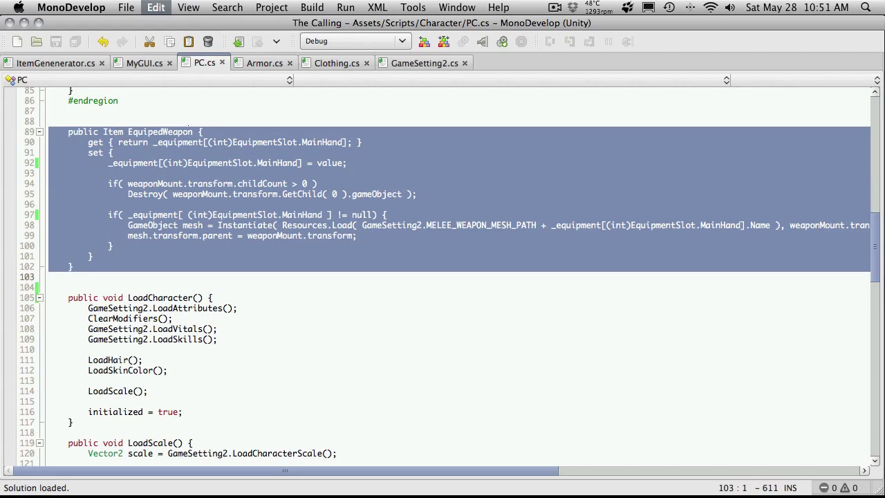
key("Down")
key("Down")
key("super+v")
key("Return")
key("Return")
key("Return")
key("Return")
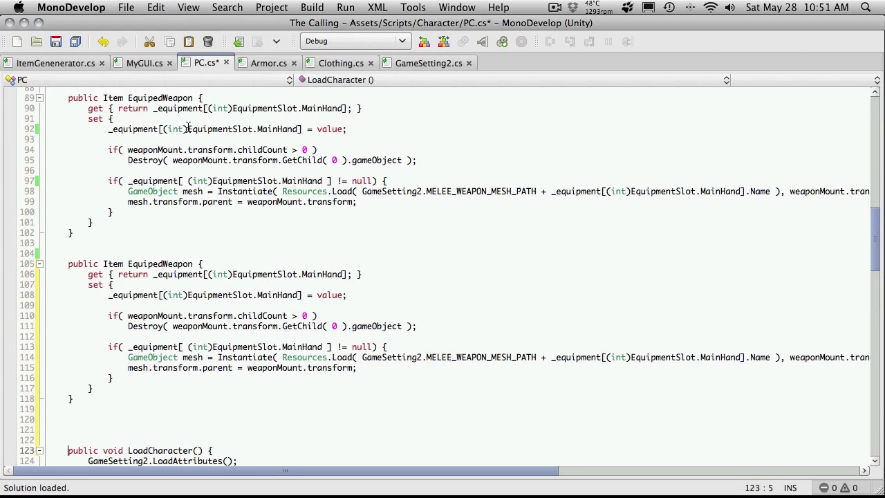
Rename the duplicated property to EquipedShield and save PC.cs
left_click(192, 264)
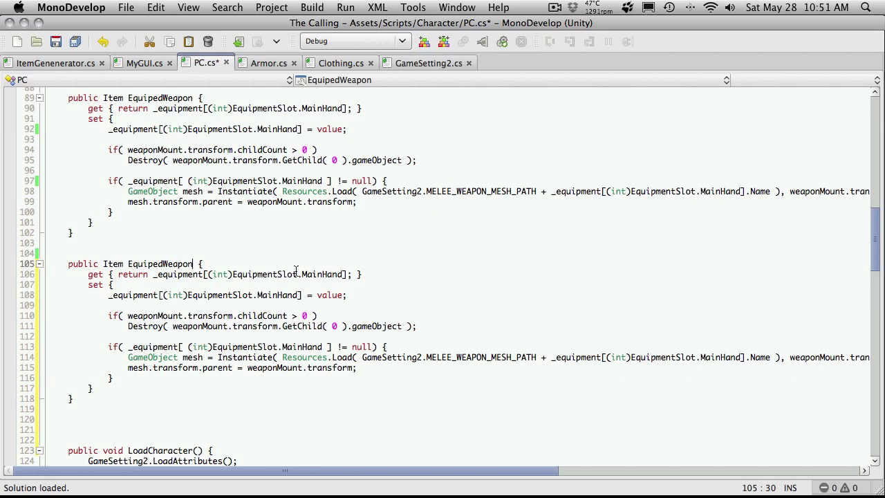
key("BackSpace")
key("BackSpace")
key("BackSpace")
key("BackSpace")
key("BackSpace")
key("BackSpace")
type("Shield")
key("super+s")
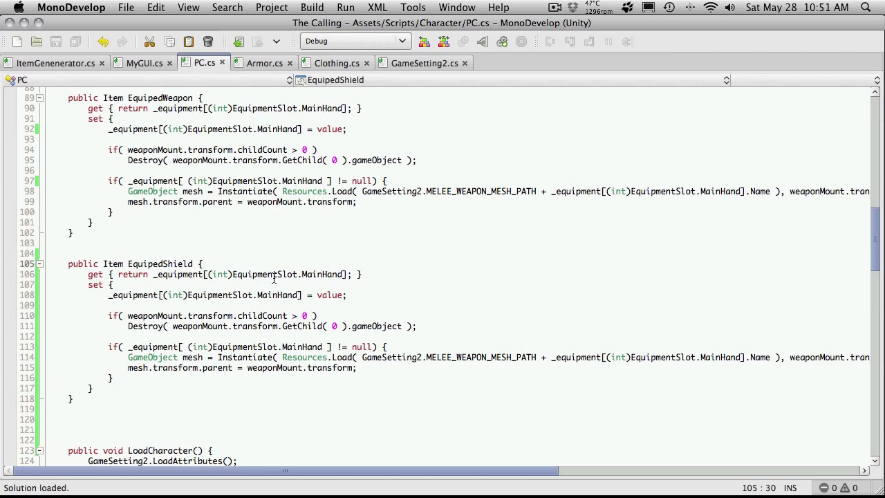
Change the EquipedShield getter to return the equipment in EquipmentSlot.OffHand
left_click(344, 275)
key("BackSpace")
key("BackSpace")
key("BackSpace")
key("BackSpace")
key("BackSpace")
key("BackSpace")
key("BackSpace")
key("BackSpace")
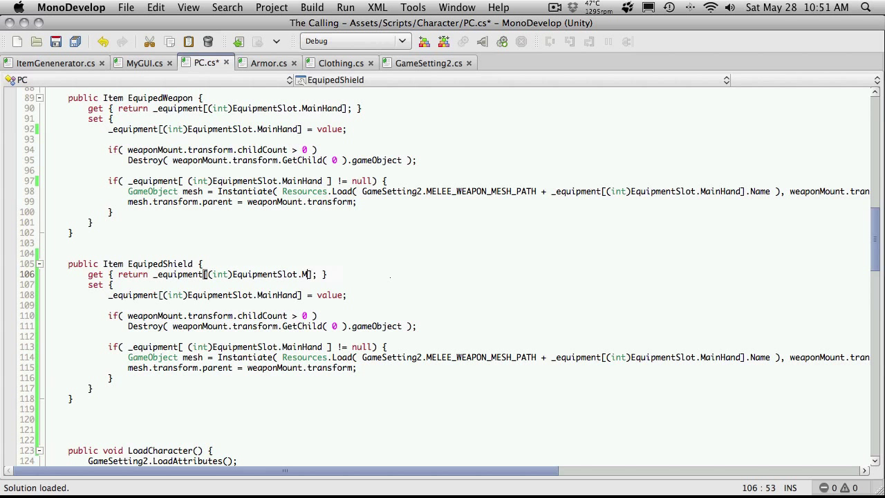
key("ctrl+space")
type("Od")
key("BackSpace")
type("f")
key("Return")
Replace MainHand with OffHand in the value assignment of the EquipedShield setter
double_click(322, 274)
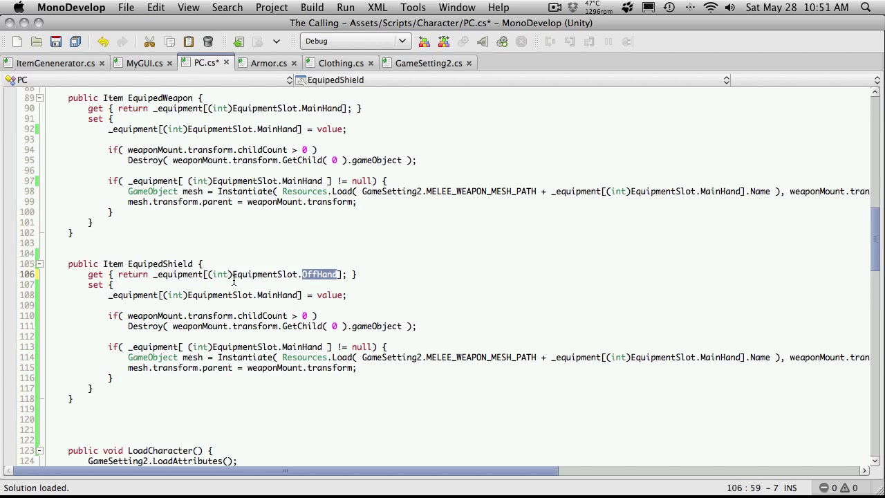
double_click(282, 295)
key("super+v")
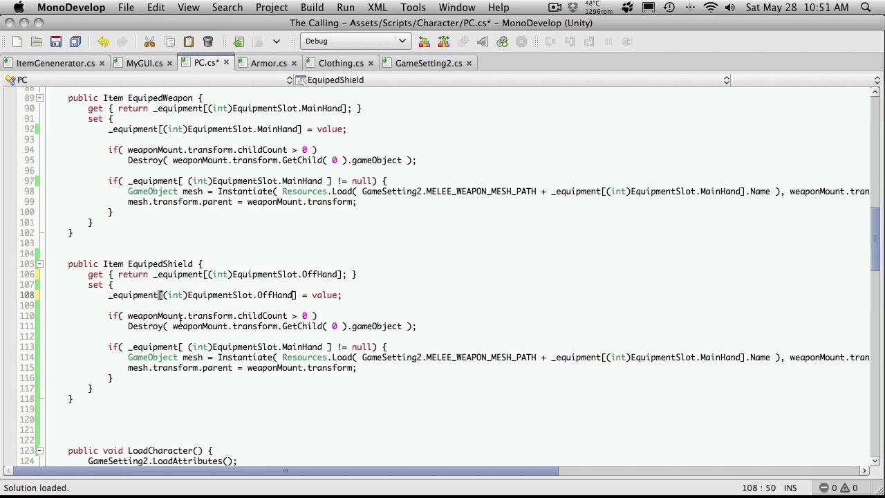
Change the EquipedShield setter's null check to EquipmentSlot.OffHand and remove the extra spaces inside its index brackets
double_click(151, 317)
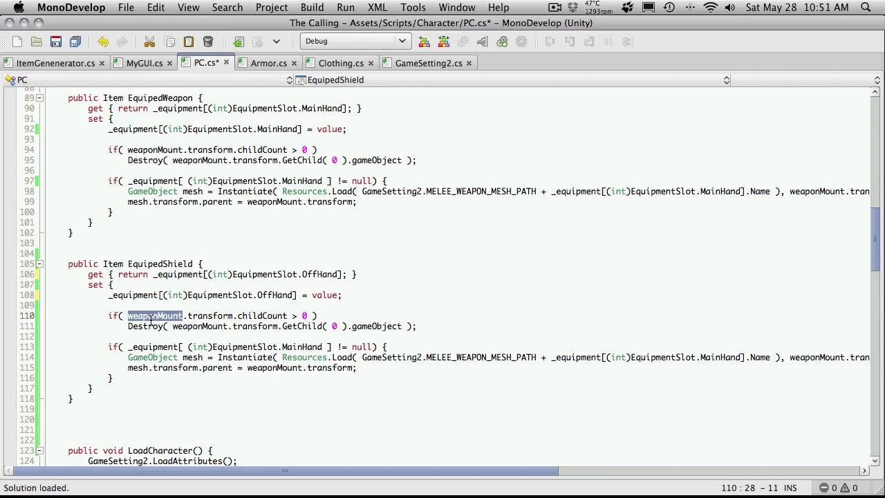
scroll(150, 320, "right", 10)
scroll(150, 318, "left", 10)
mouse_move(144, 319)
double_click(305, 346)
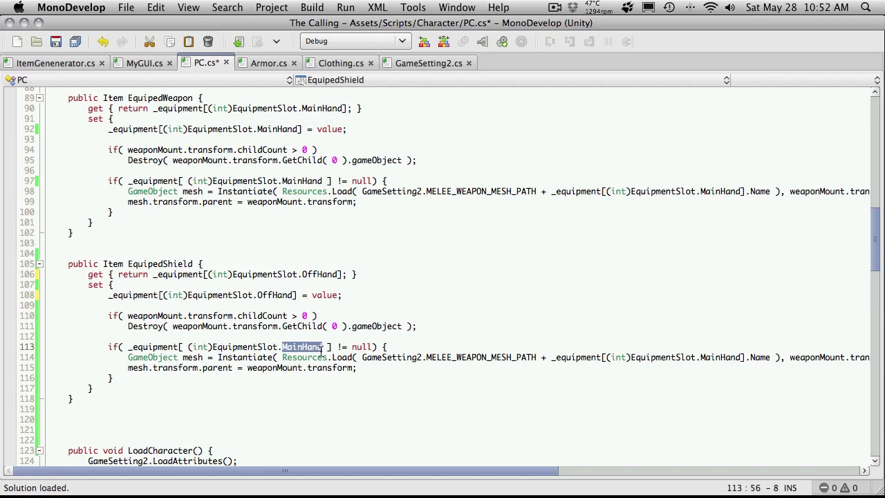
key("super+v")
key("BackSpace")
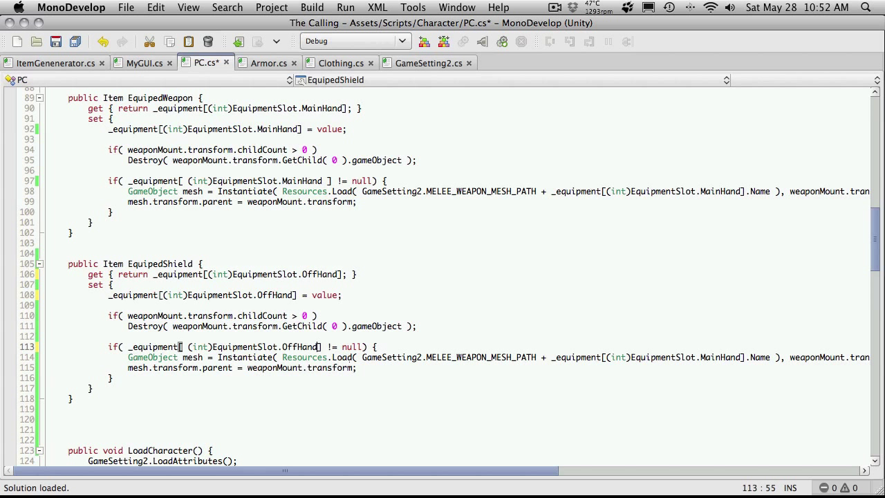
left_click(187, 346)
key("BackSpace")
Change the slot in the EquipedShield setter's mesh-loading line to OffHand and save PC.cs
scroll(285, 382, "up", 4)
scroll(285, 382, "down", 4)
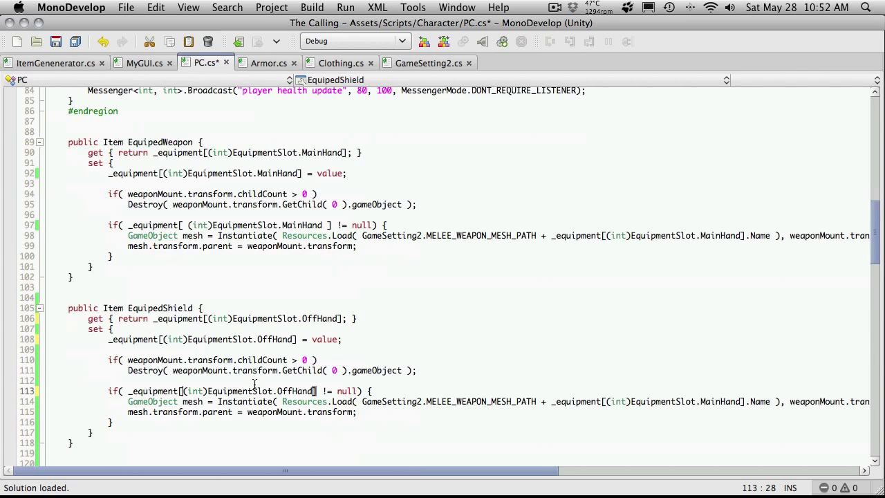
key("Down")
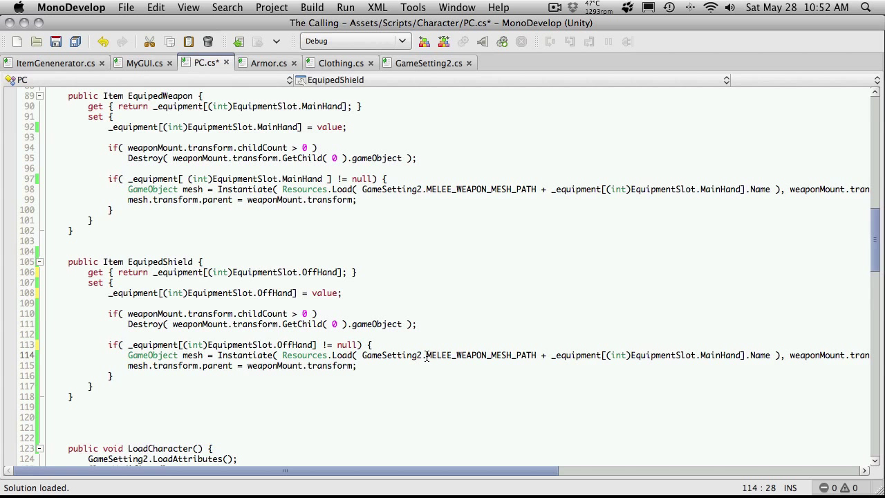
left_click_drag(426, 355, 536, 356)
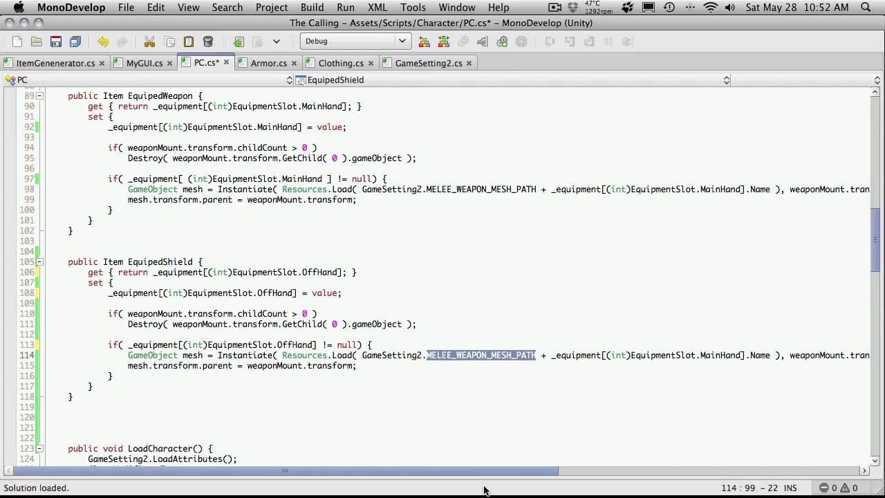
left_click_drag(498, 471, 574, 475)
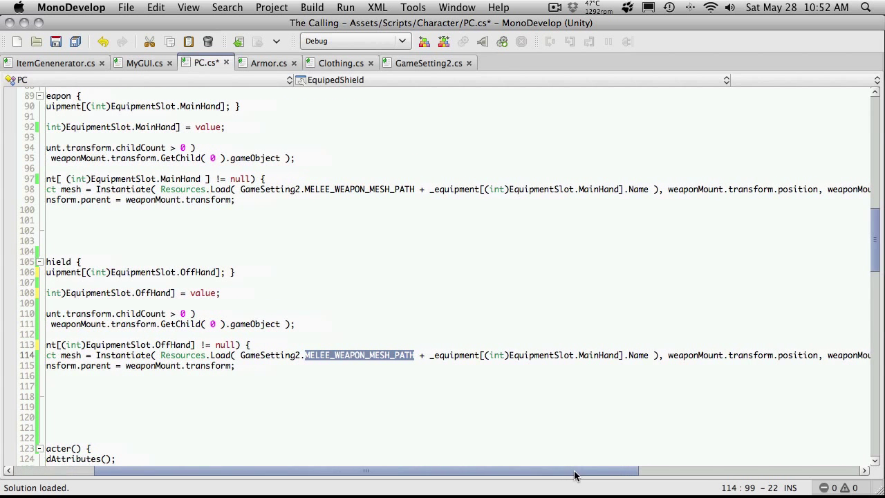
double_click(592, 355)
key("super+v")
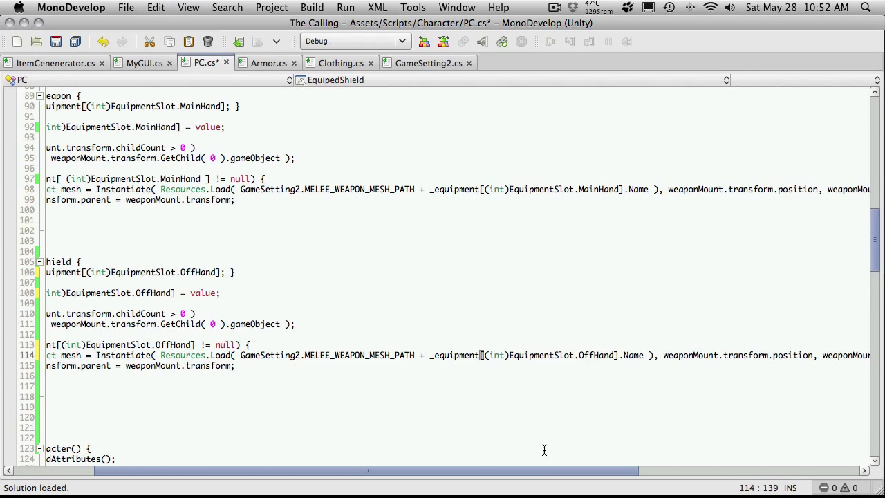
left_click_drag(566, 475, 441, 480)
key("super+s")
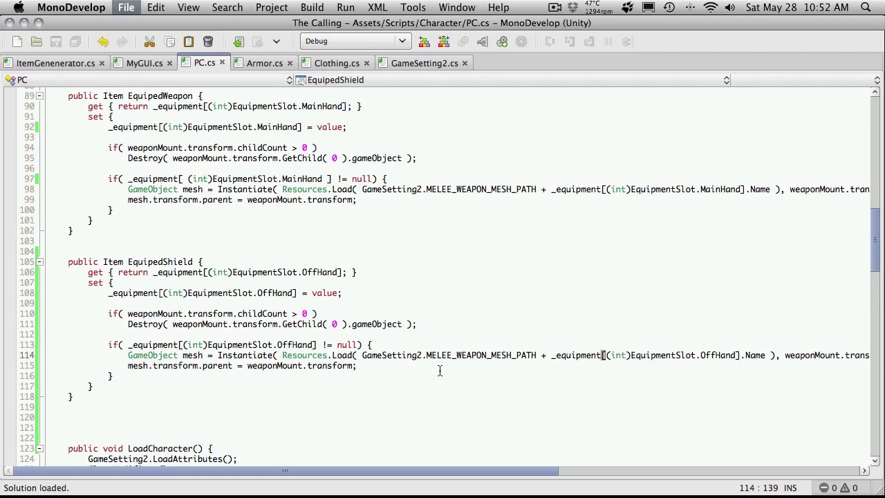
Replace MELEE_WEAPON_MESH_PATH in the EquipedShield setter with the SHIELD_MESH_PATH constant from GameSetting2.cs and save PC.cs
left_click(460, 355)
double_click(460, 355)
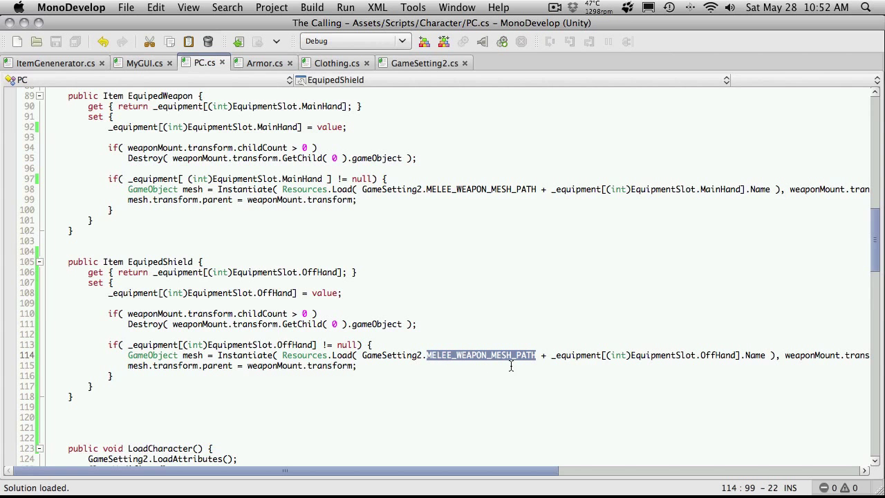
left_click(430, 63)
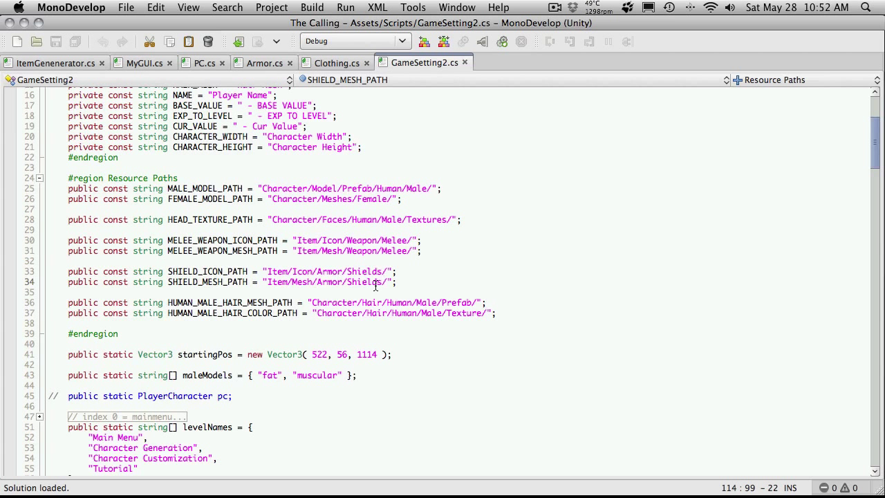
double_click(231, 281)
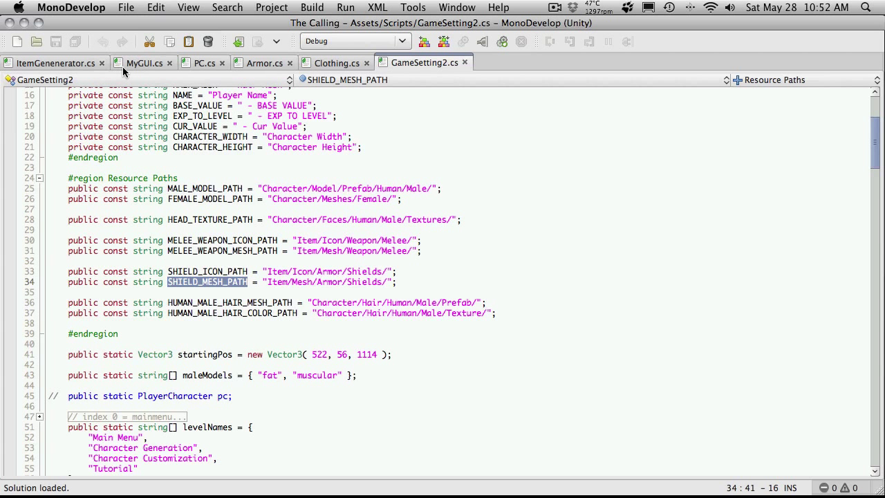
left_click(202, 66)
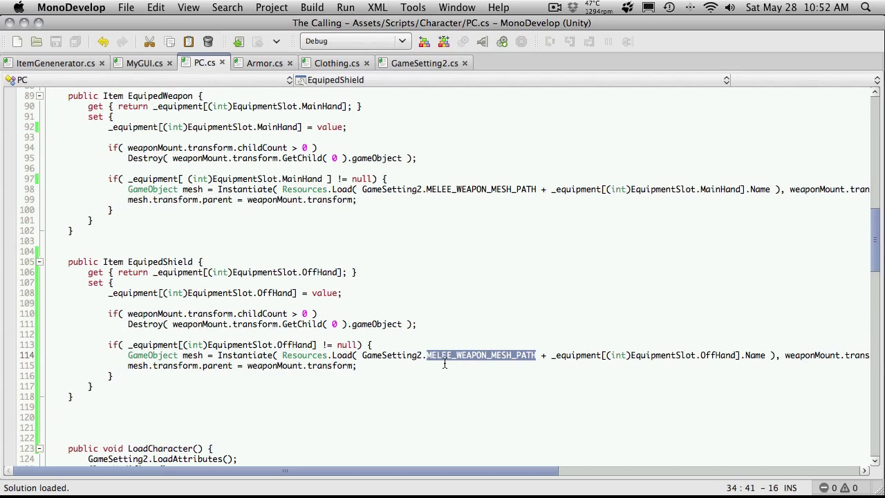
key("super+v")
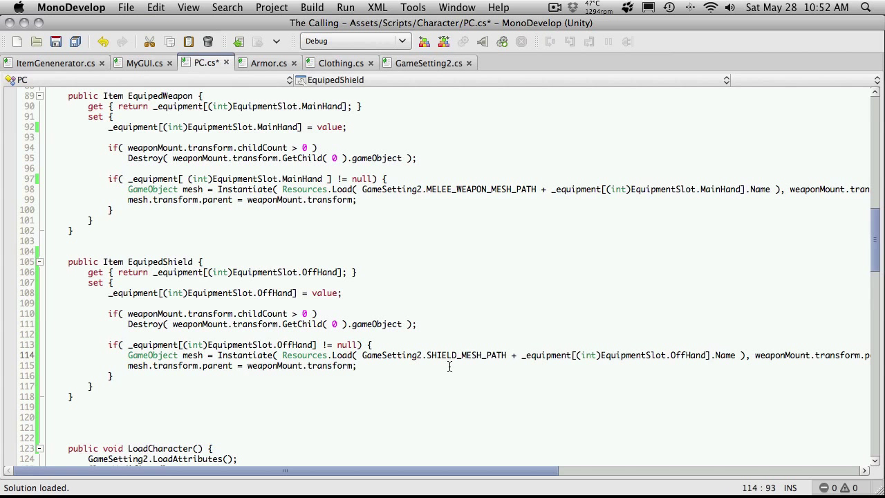
key("super+s")
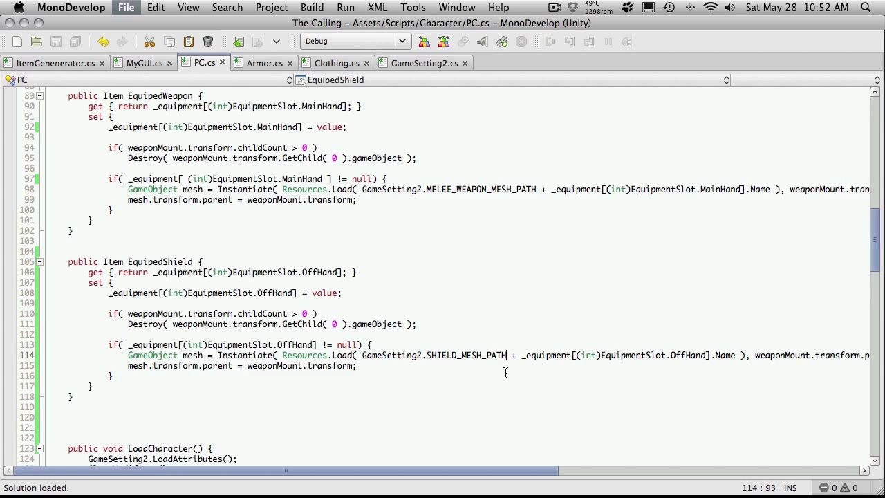
left_click_drag(508, 470, 443, 479)
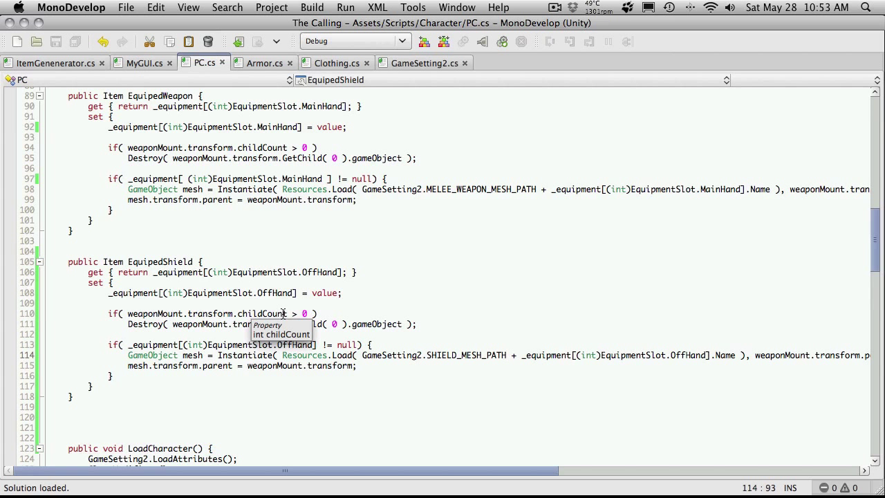
Switch to Unity, clear the console messages, and collapse and deselect the Tutorial Terrain hierarchy
key("super+Tab")
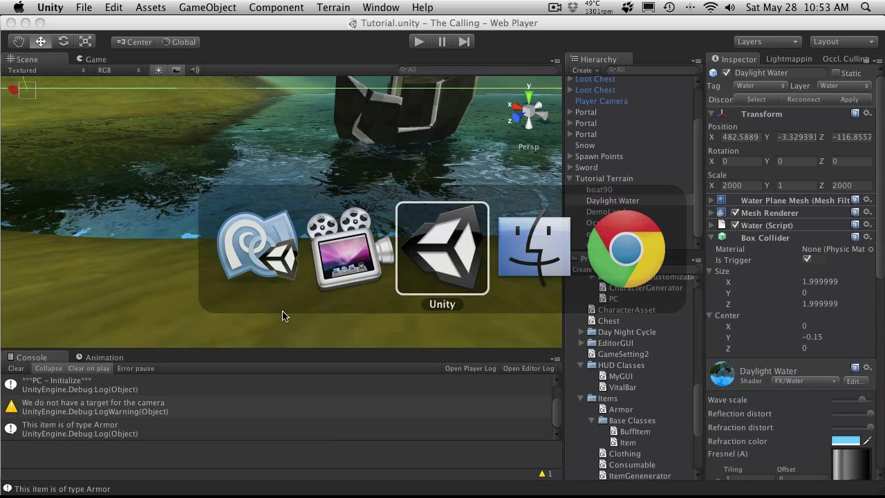
left_click(15, 368)
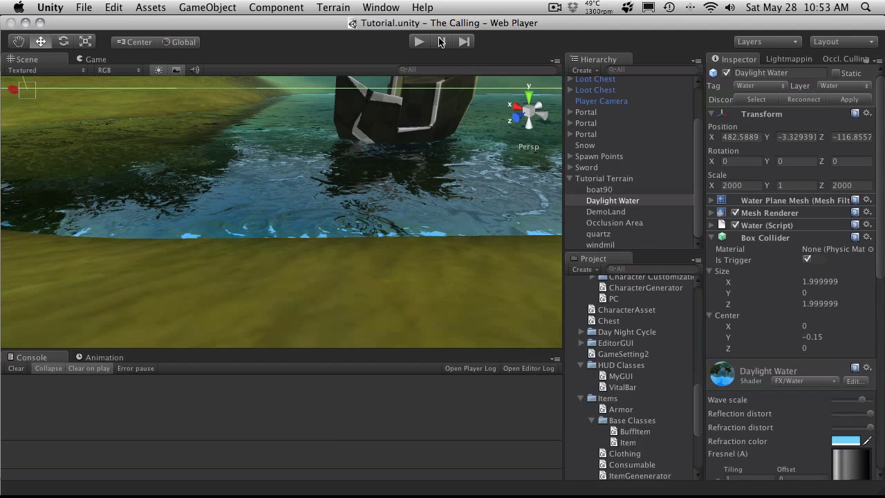
left_click(473, 294)
left_click(571, 179)
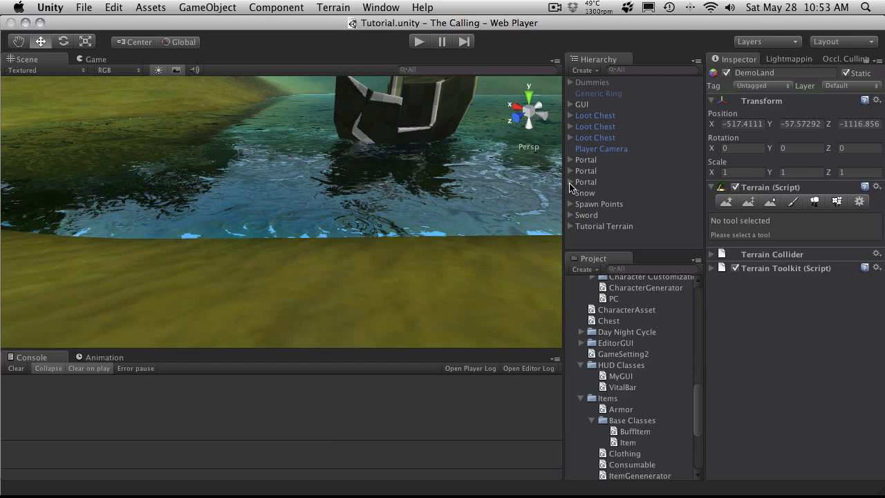
left_click(601, 243)
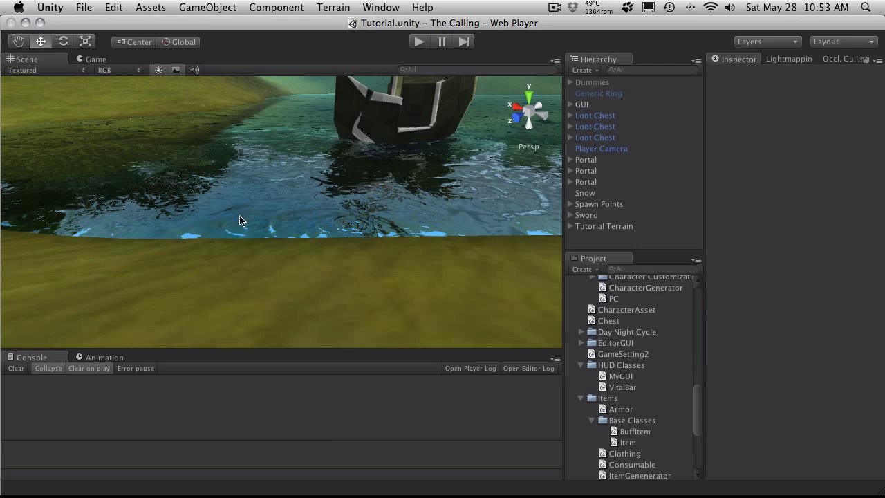
right_click_drag(239, 220, 480, 109)
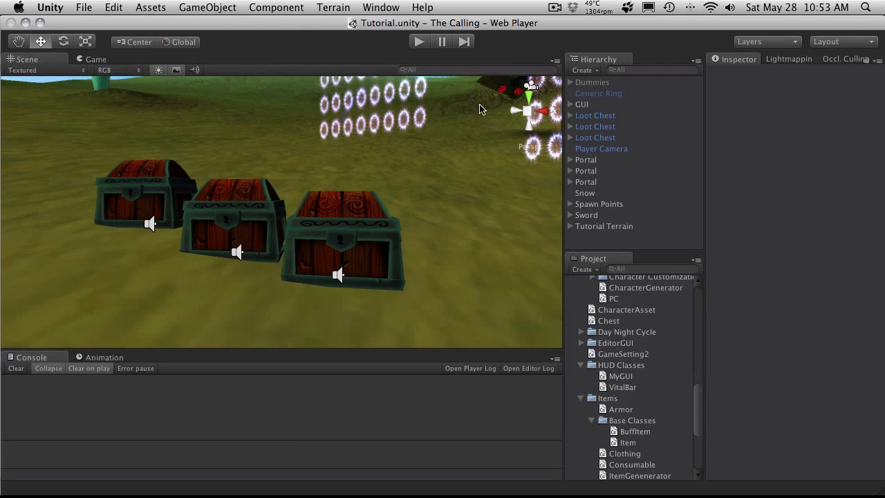
Run the game and take all five items from the middle chest's loot window
left_click(418, 42)
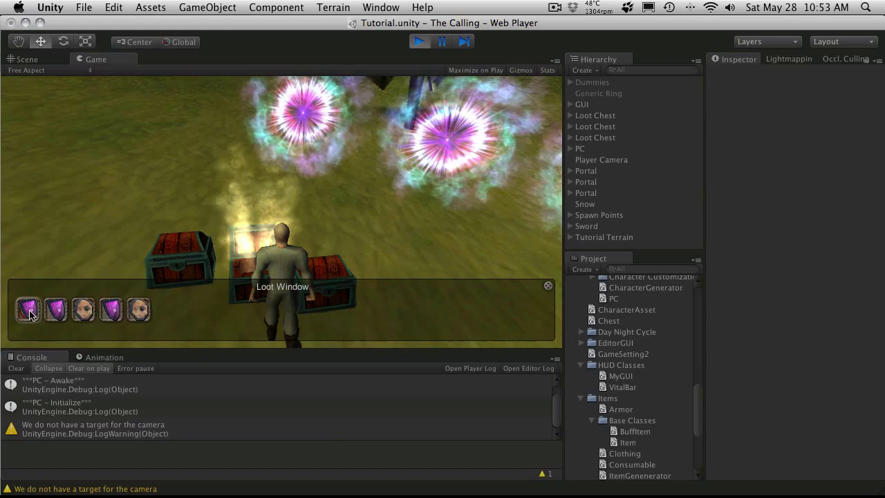
left_click(30, 314)
left_click(30, 314)
left_click(28, 312)
left_click(29, 312)
left_click(29, 311)
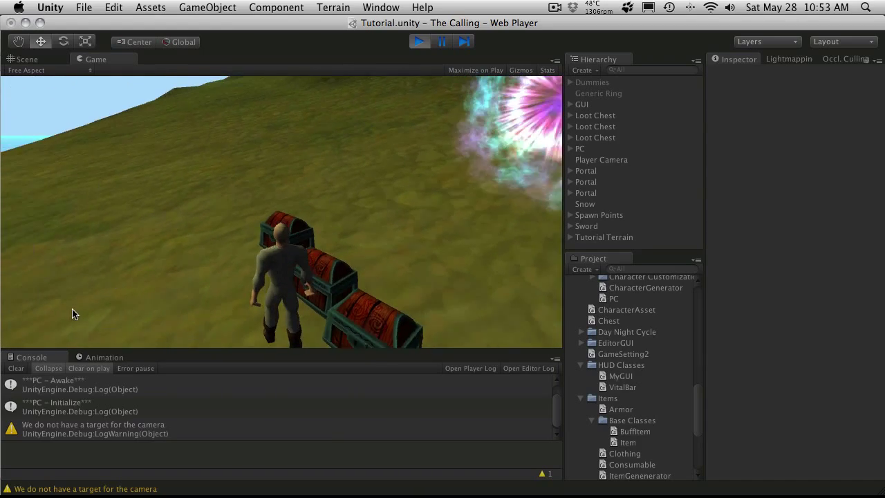
Test equipping the face-icon item with the Inventory and Character windows open side by side, and stop the game
key("i")
key("c")
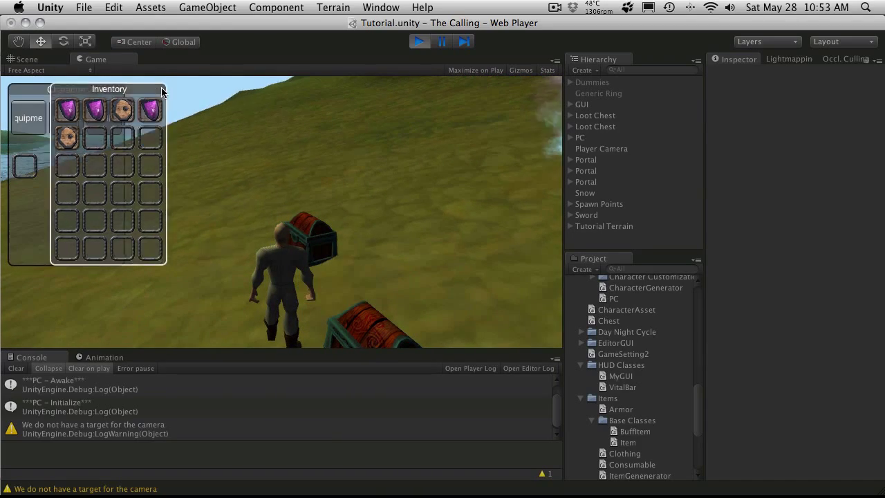
left_click_drag(163, 92, 275, 94)
mouse_move(177, 142)
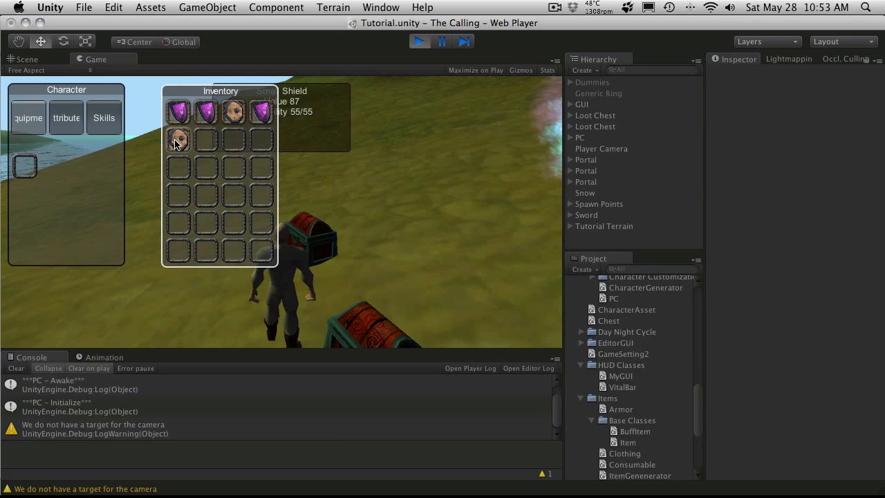
left_click(175, 142)
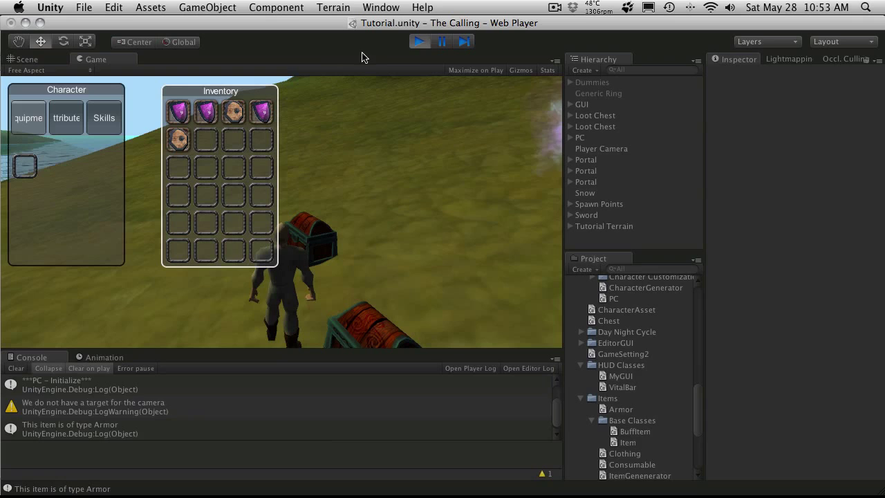
left_click(420, 42)
Switch to MonoDevelop and copy the EquipedWeapon if/else block inside the Weapon branch of MyGUI.cs
key("super+Tab")
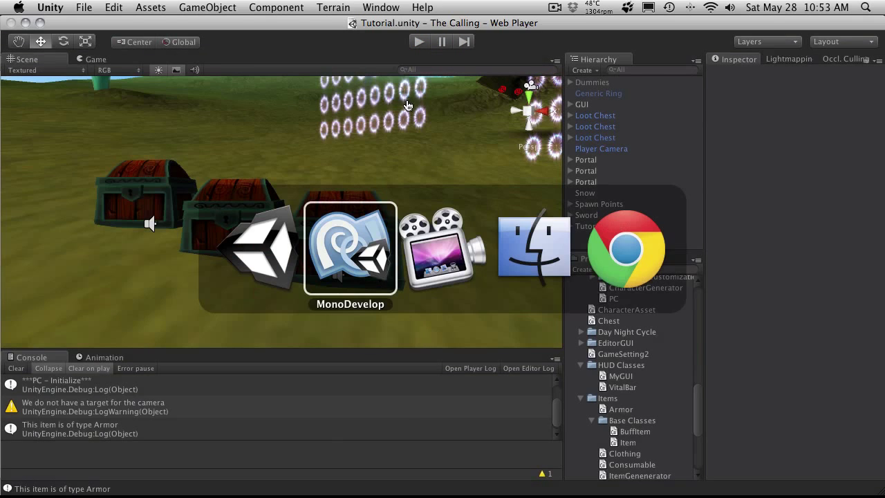
left_click(145, 63)
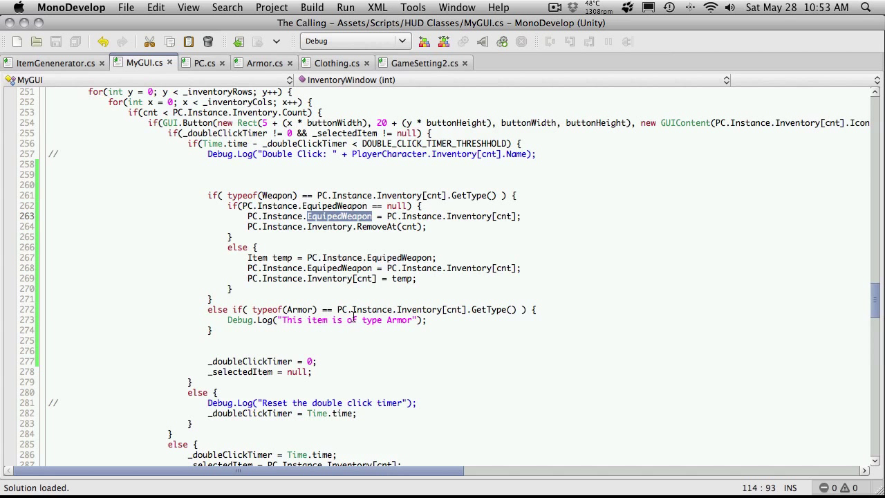
left_click(462, 215)
left_click(462, 230)
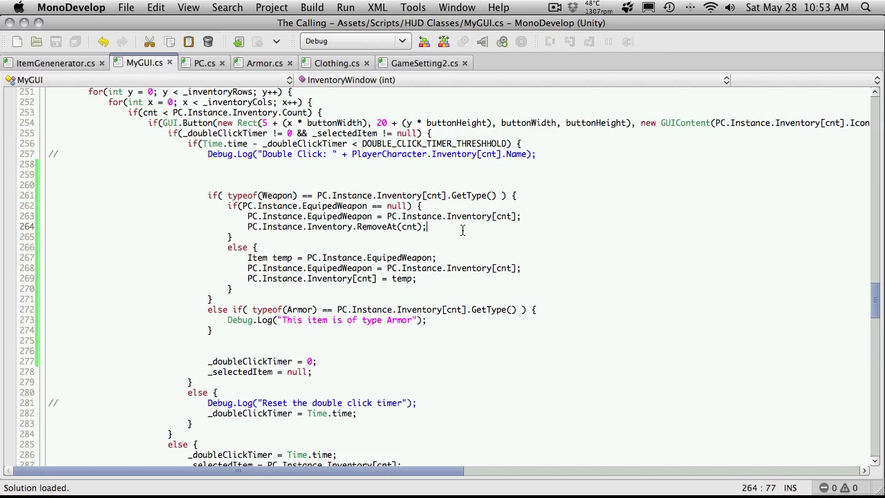
key("Up")
key("Up")
key("Up")
key("Down")
key("Home")
key("shift+Down")
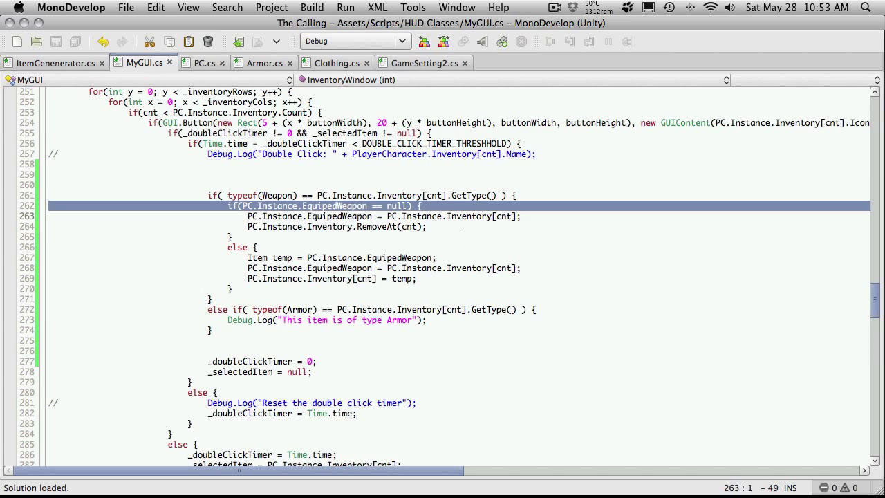
key("shift+Down")
key("shift+Down")
key("shift+Down")
key("shift+Down")
key("shift+Down")
key("shift+Down")
key("shift+Down")
key("shift+Down")
key("super+c")
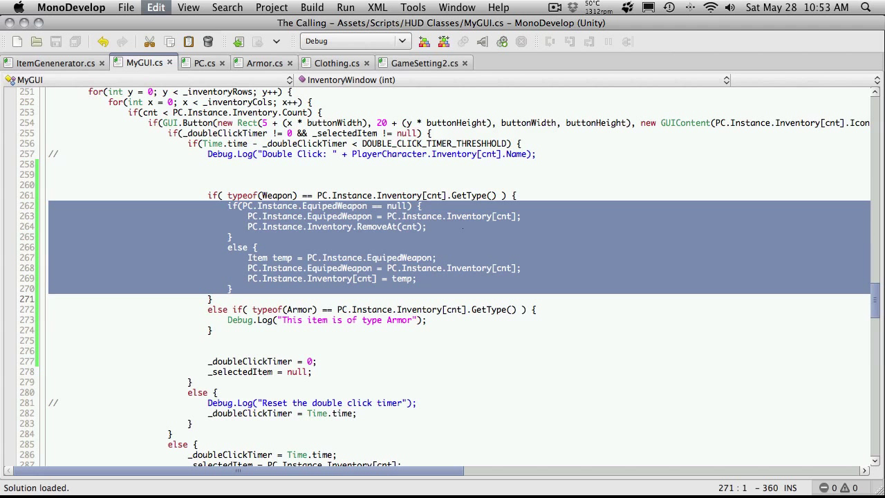
Replace the Debug.Log line in the Armor branch with one copy of the EquipedWeapon if/else block and save MyGUI.cs
left_click(48, 319)
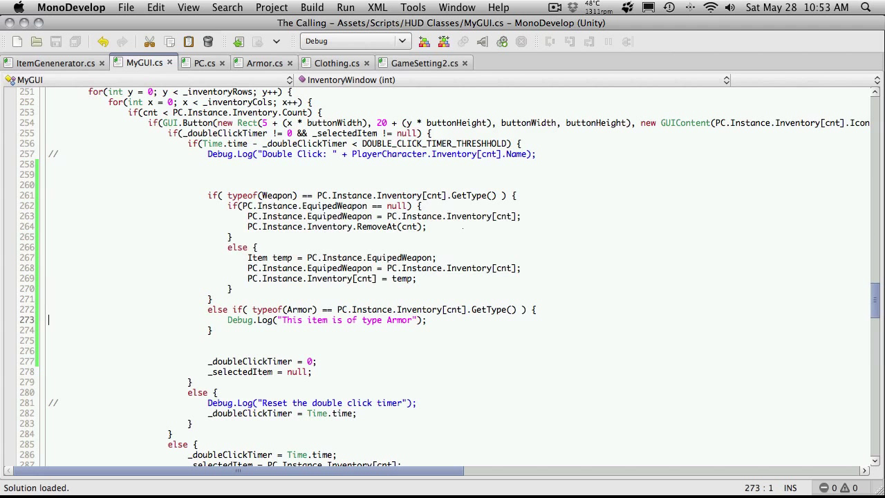
key("shift+Down")
key("super+v")
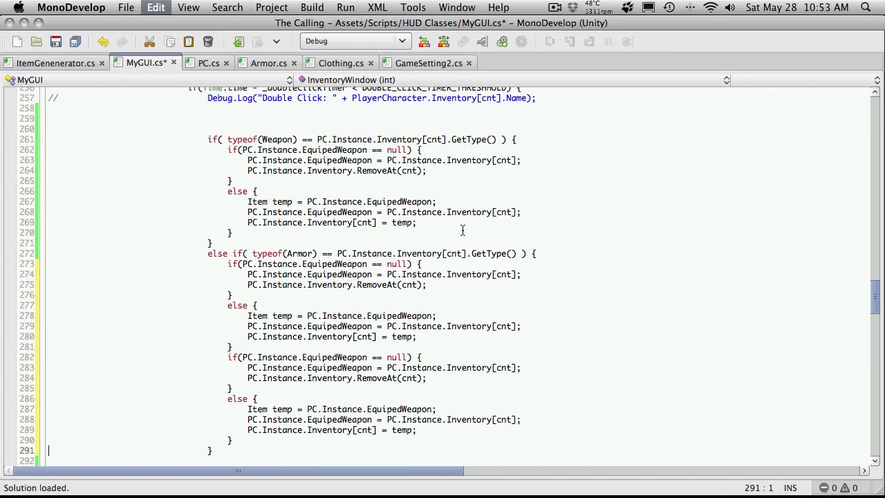
key("super+s")
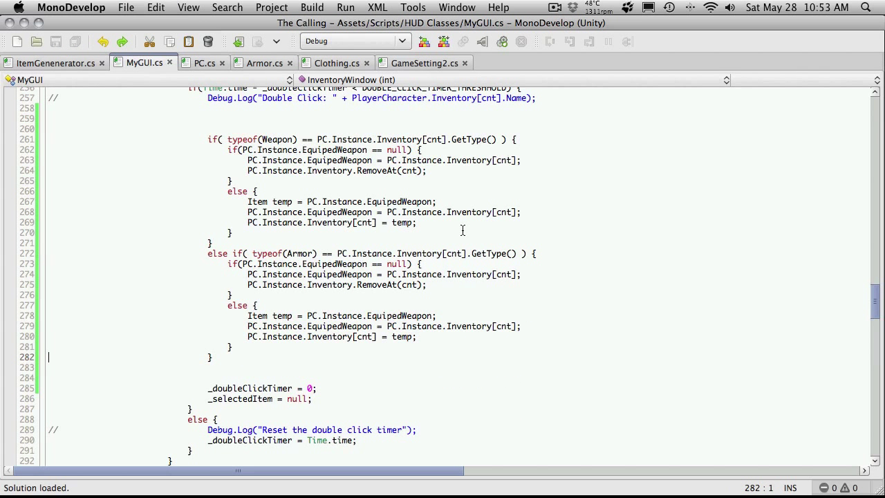
Insert a blank line between the Weapon branch and the Armor else-if branch
left_click(317, 243)
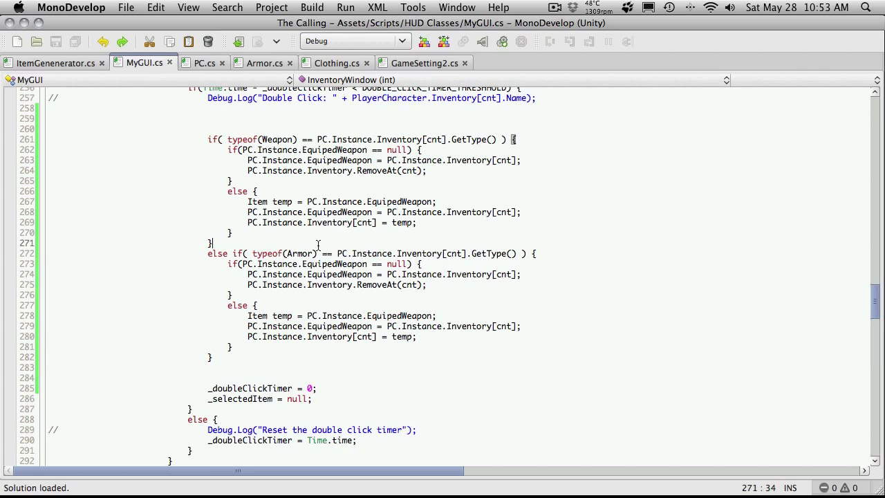
key("Return")
key("Down")
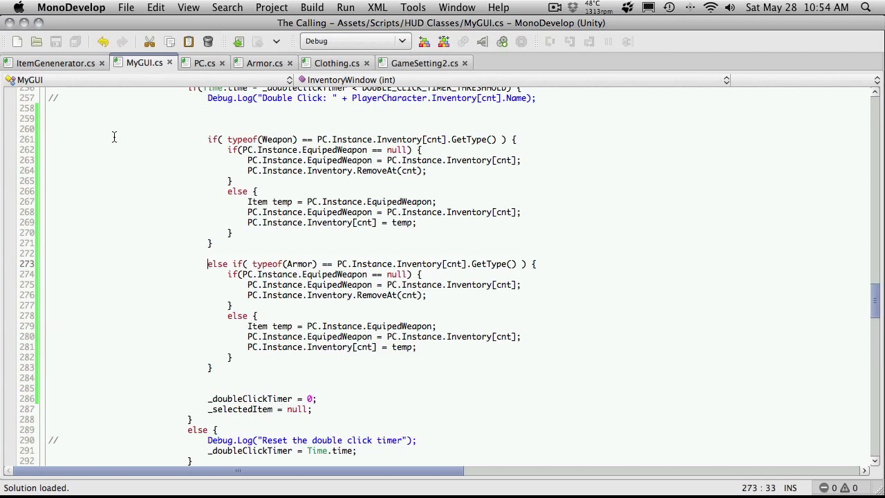
left_click_drag(68, 139, 593, 138)
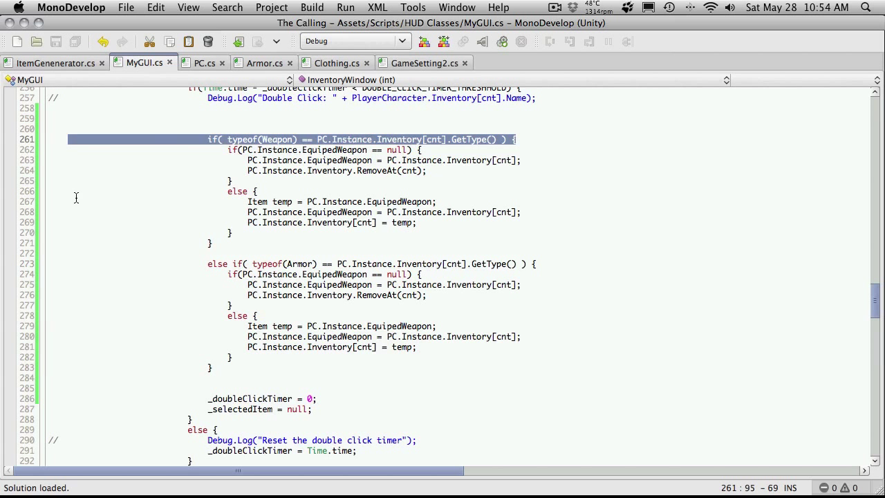
left_click_drag(147, 152, 525, 222)
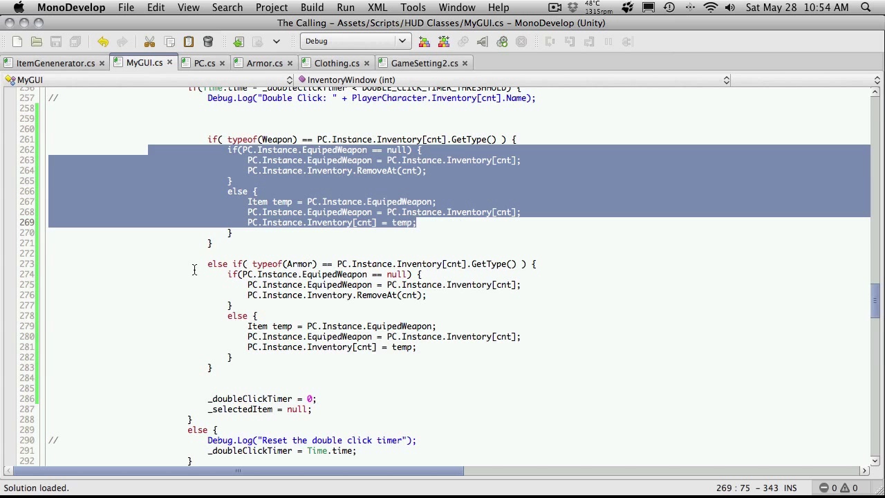
Examine the Weapon and Armor branches of InventoryWindow in MyGUI.cs, comparing their type checks and EquipedWeapon if/else blocks
left_click_drag(188, 264, 637, 370)
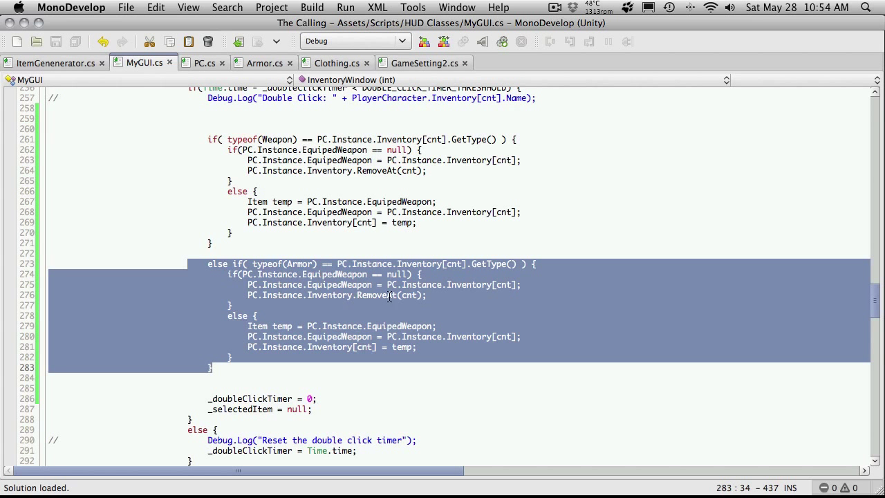
left_click(336, 274)
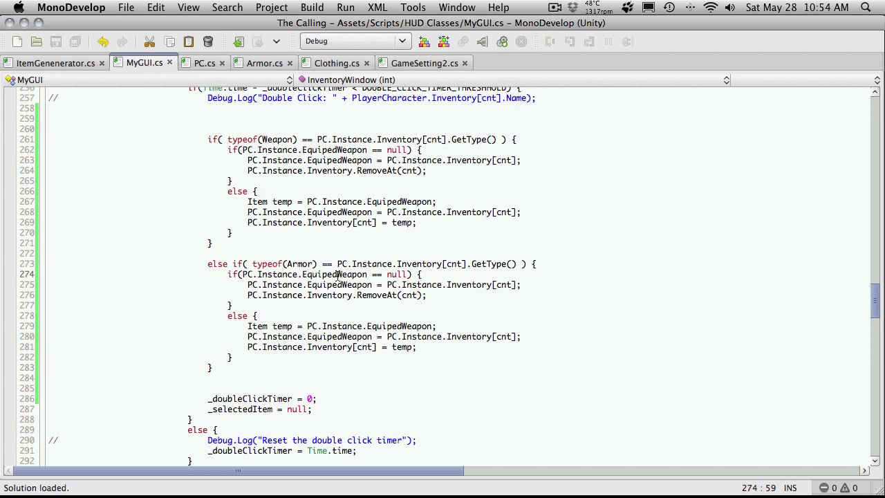
triple_click(253, 264)
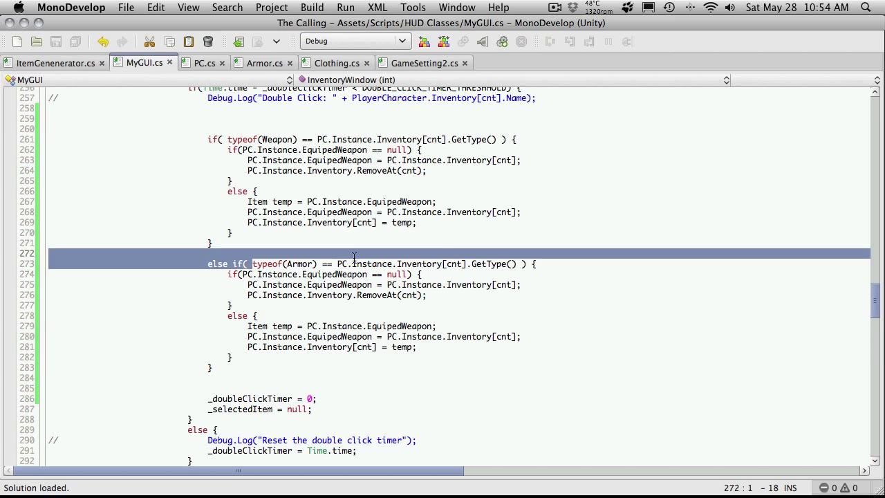
left_click_drag(253, 264, 520, 264)
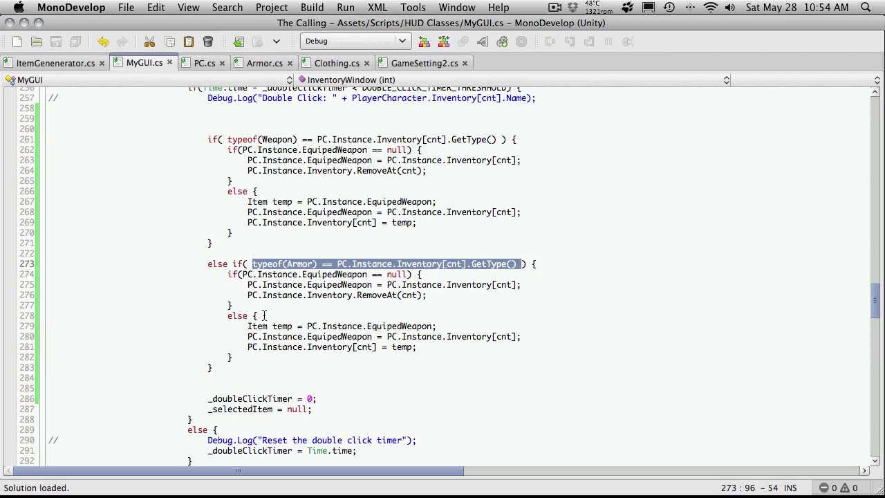
left_click(447, 211)
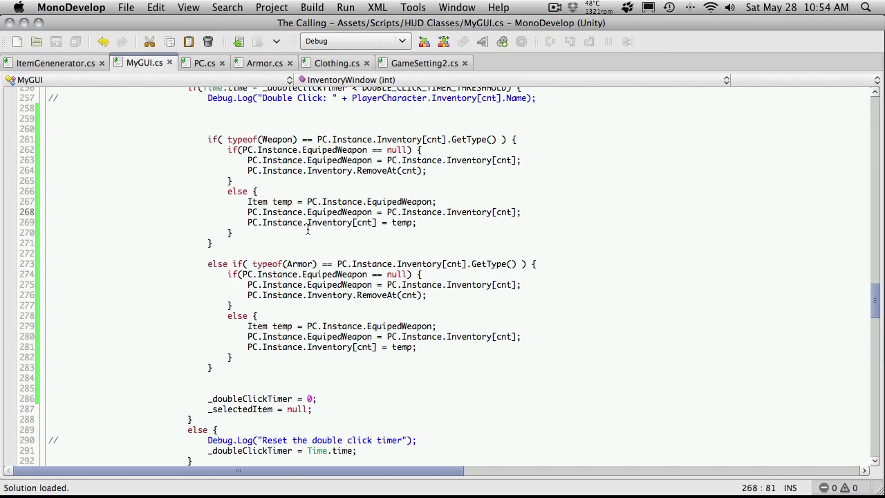
left_click_drag(207, 139, 471, 367)
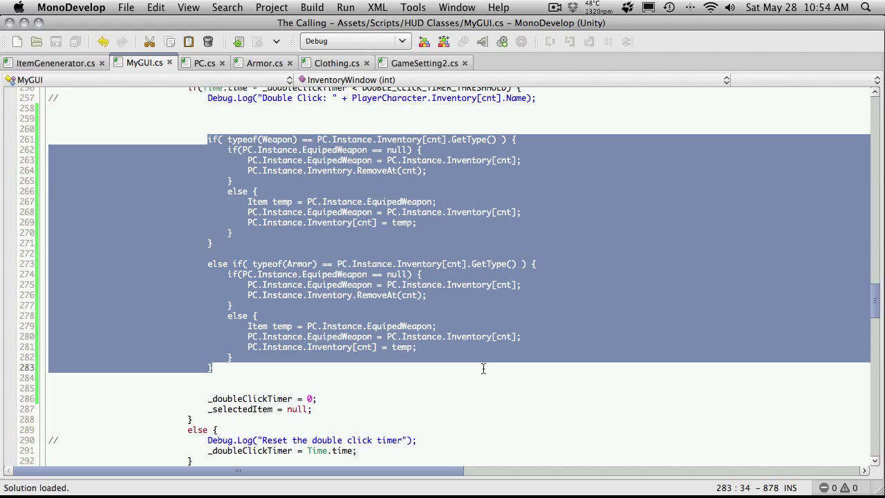
left_click(504, 306)
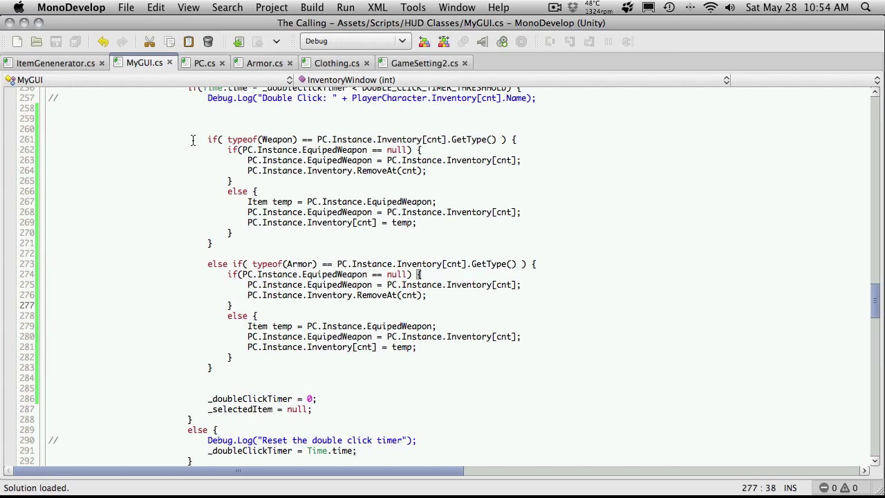
left_click_drag(208, 149, 602, 231)
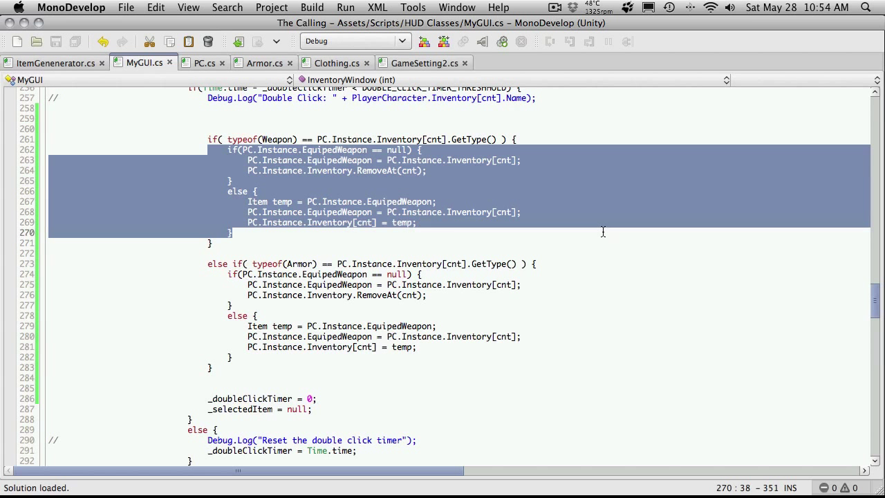
left_click(224, 297)
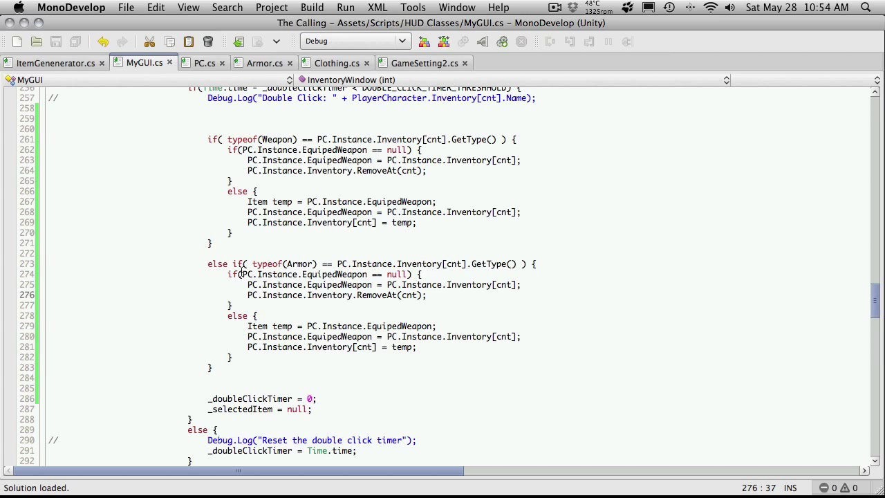
left_click_drag(209, 274, 571, 349)
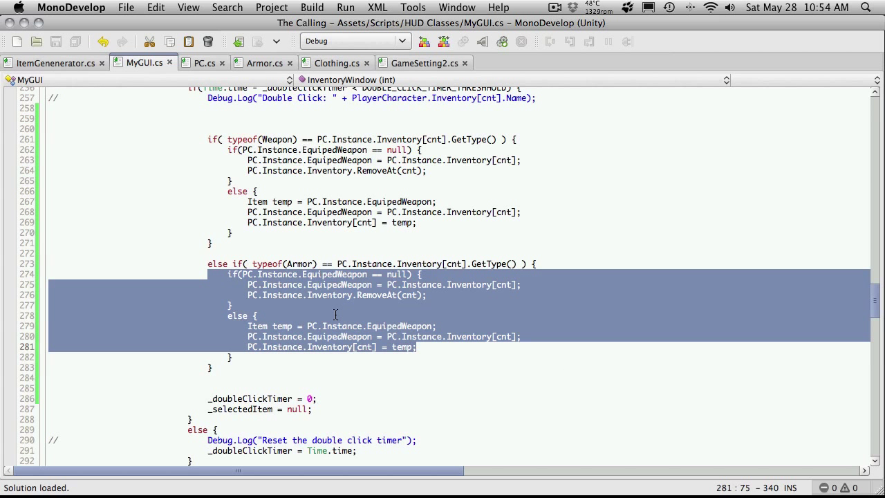
left_click(410, 246)
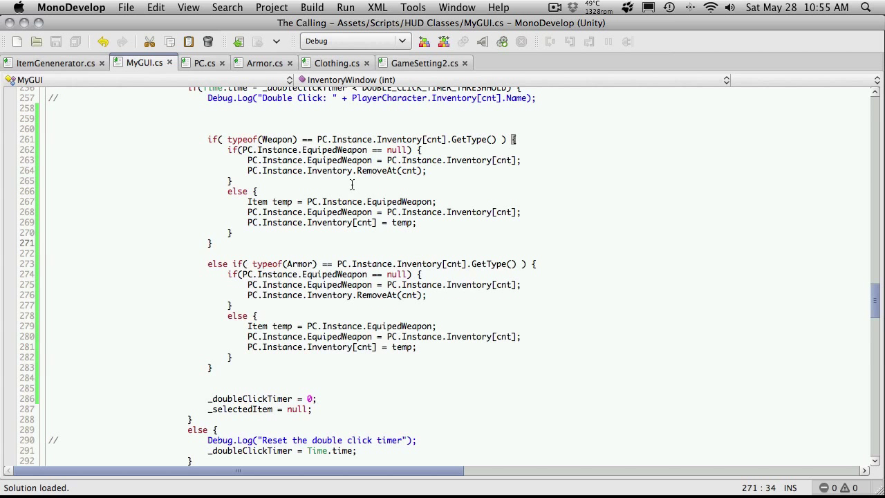
left_click_drag(287, 151, 354, 159)
left_click_drag(322, 284, 352, 295)
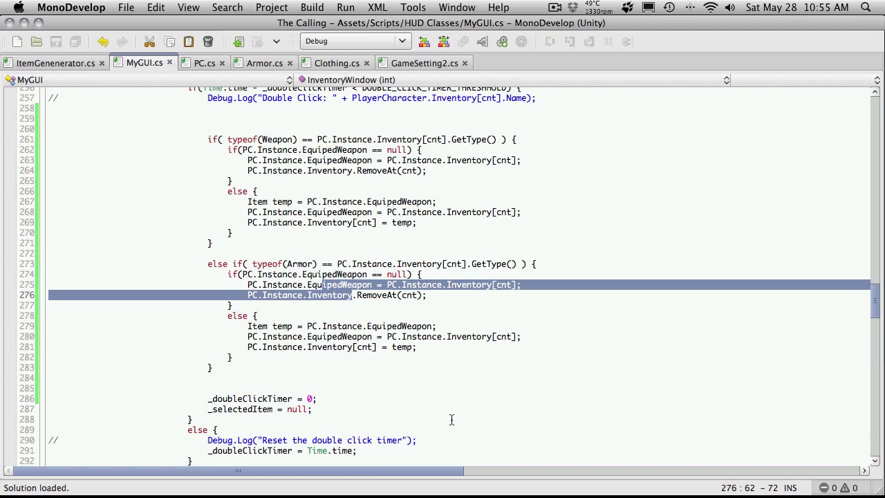
left_click(297, 401)
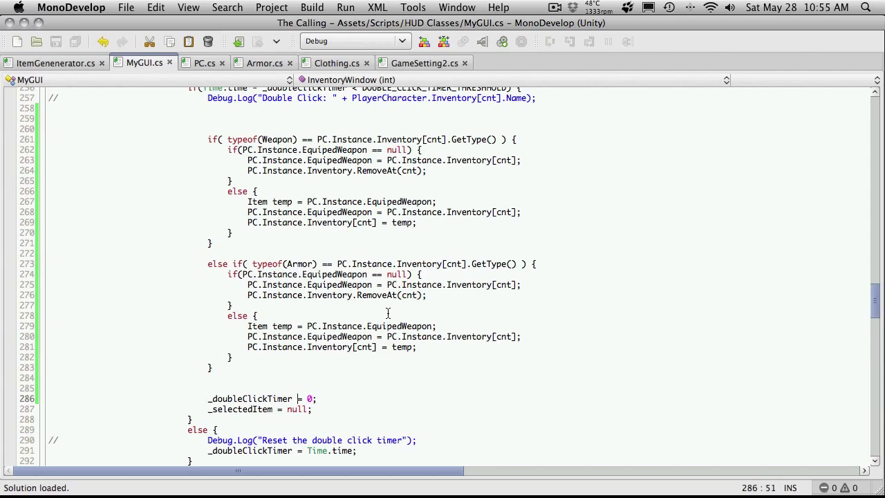
scroll(428, 207, "up", 4)
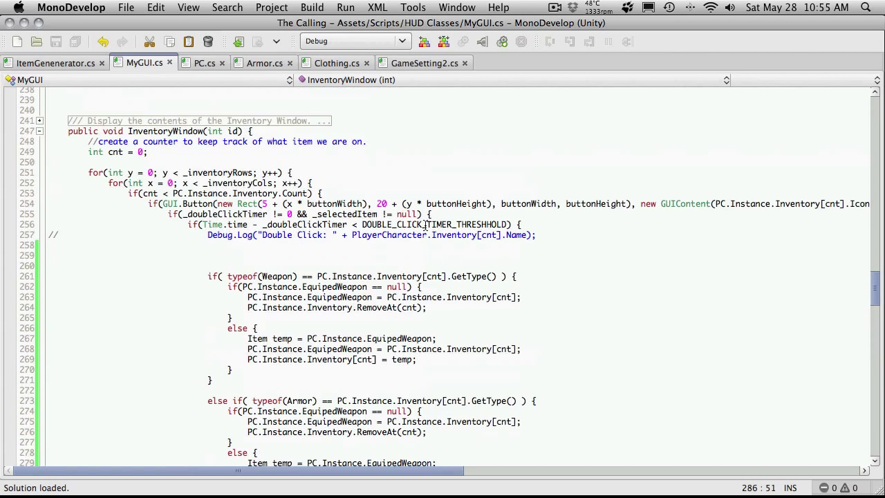
scroll(420, 237, "down", 4)
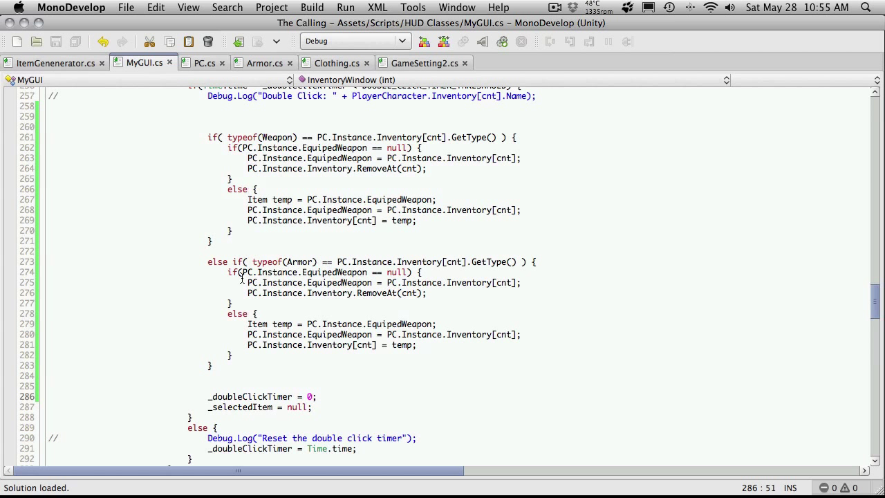
Change EquipedWeapon to EquipedShield in the null check of the Armor branch and save MyGUI.cs
left_click(368, 272)
key("BackSpace")
key("BackSpace")
key("BackSpace")
key("BackSpace")
key("BackSpace")
key("BackSpace")
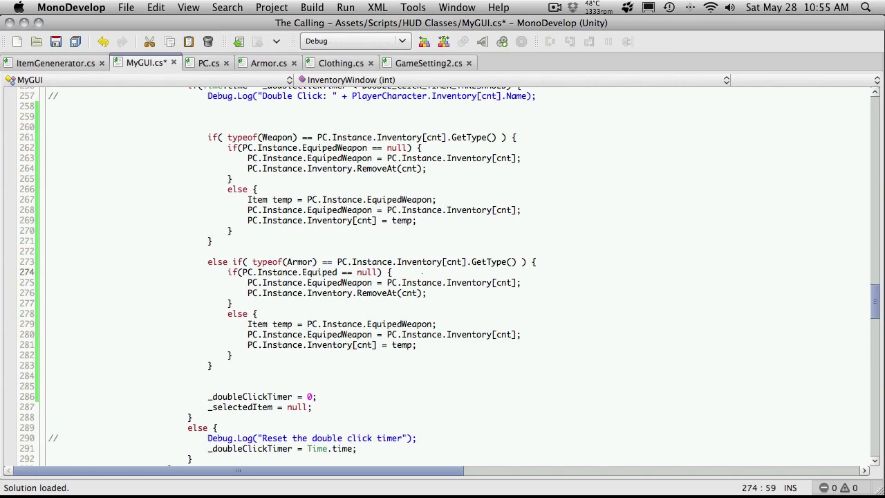
type("Shield")
key("super+s")
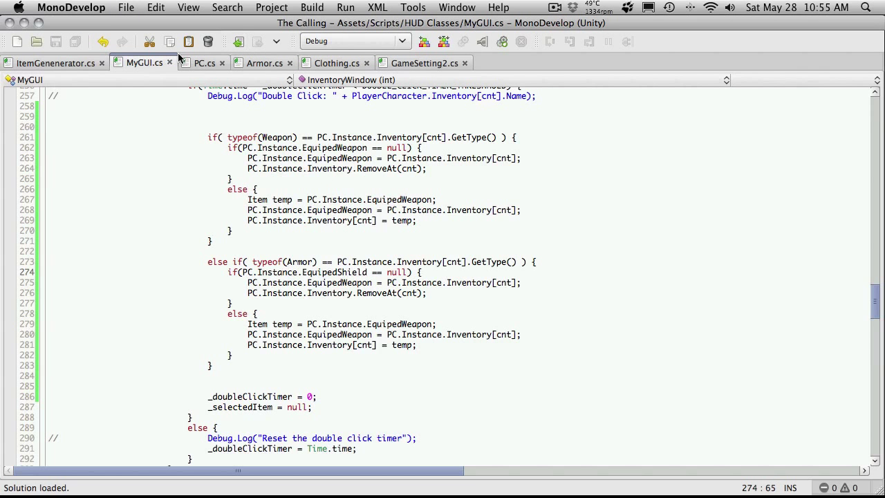
Check the CreateShield code in ItemGenenerator.cs and copy the EquipedShield property name from PC.cs
left_click(56, 63)
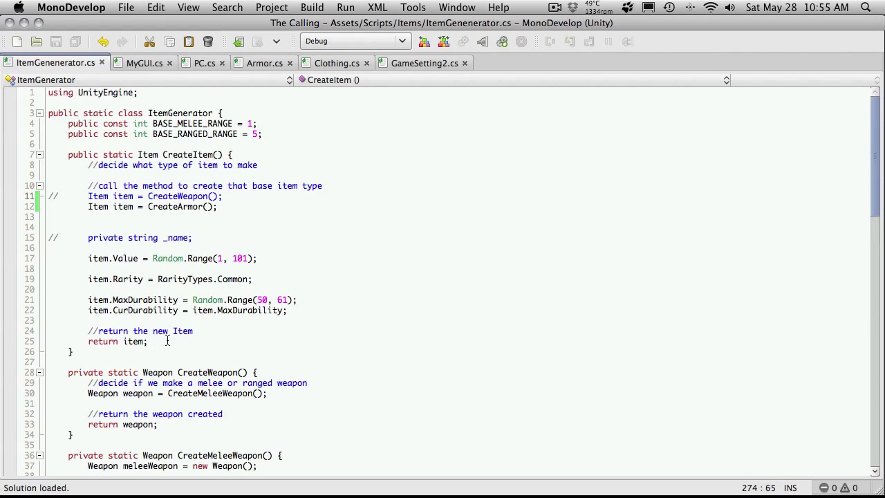
scroll(167, 341, "down", 18)
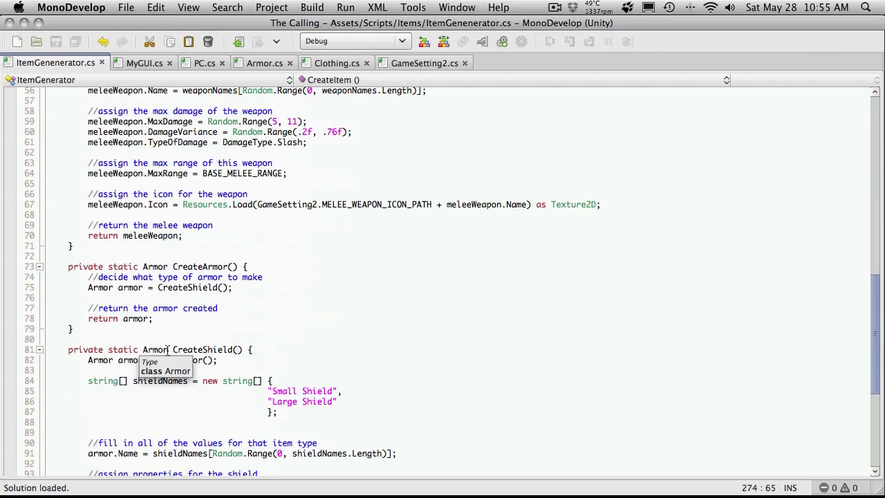
left_click(204, 63)
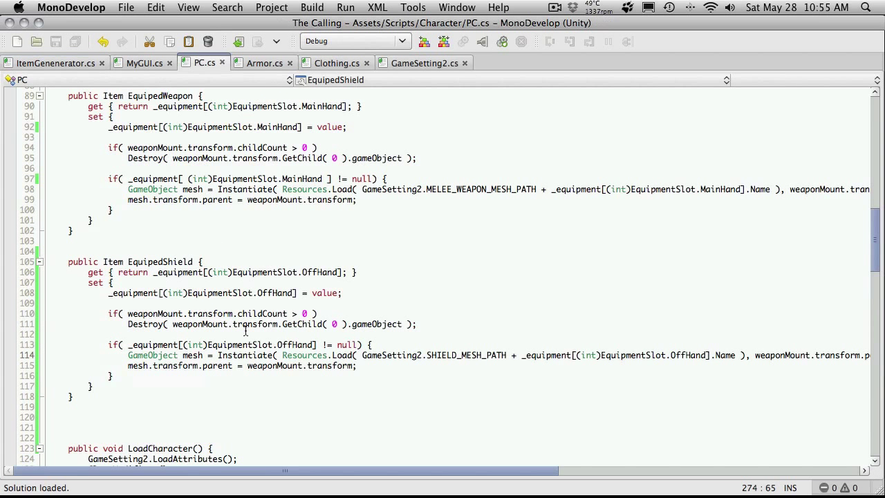
double_click(144, 261)
key("ctrl+c")
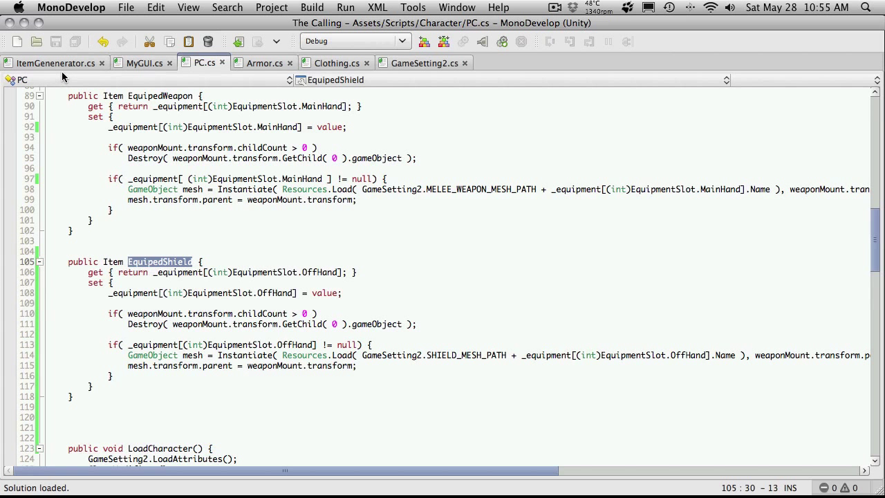
Replace the three remaining EquipedWeapon references in the Armor branch of MyGUI.cs with EquipedShield and save the file
left_click(144, 63)
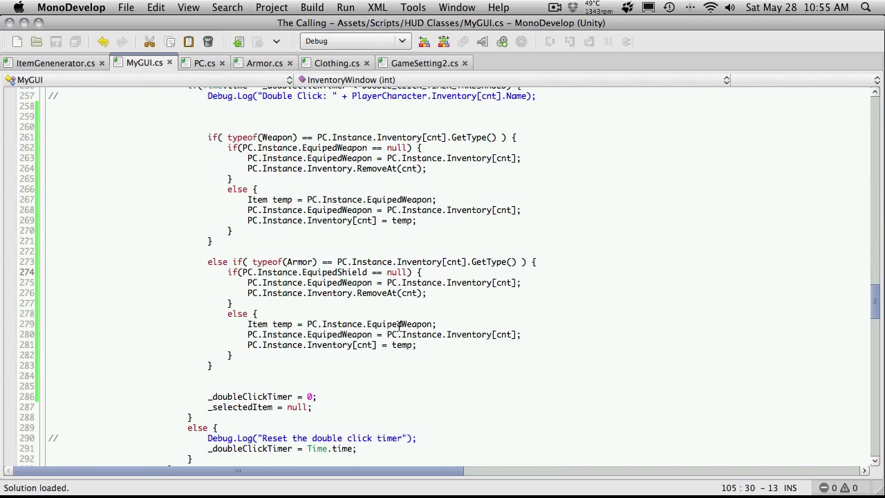
double_click(329, 282)
key("ctrl+v")
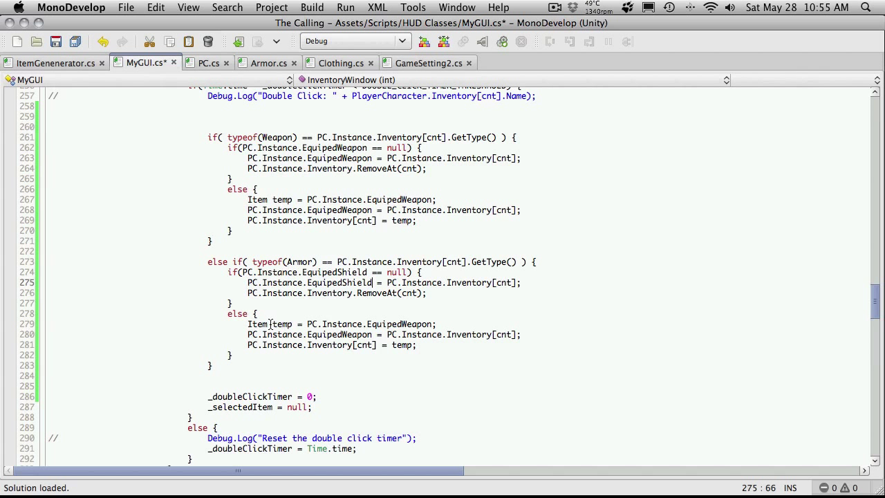
double_click(393, 324)
key("ctrl+v")
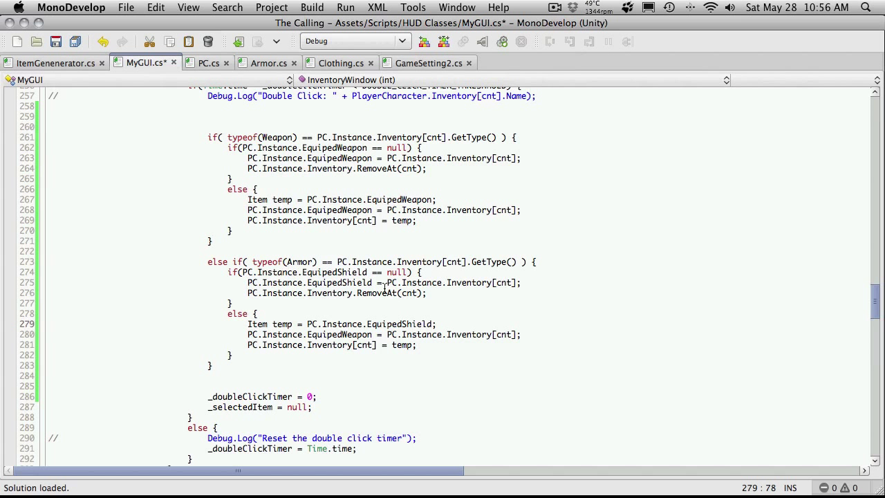
double_click(321, 334)
key("super+v")
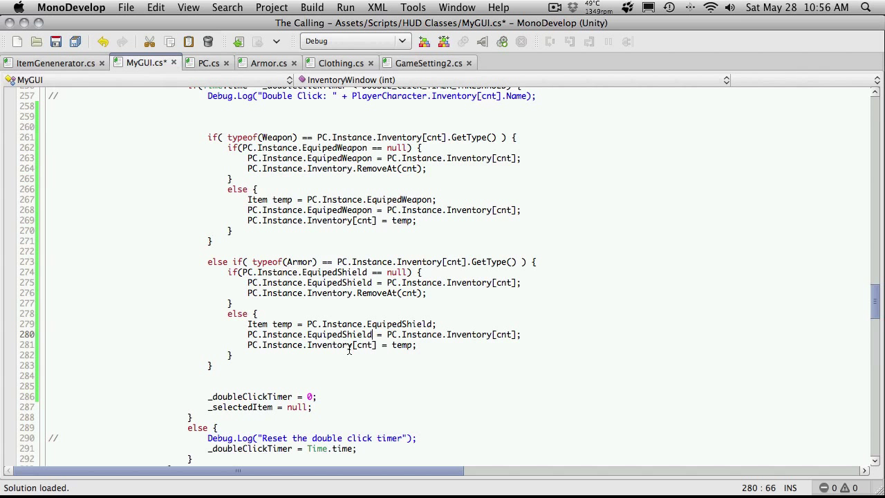
key("super+s")
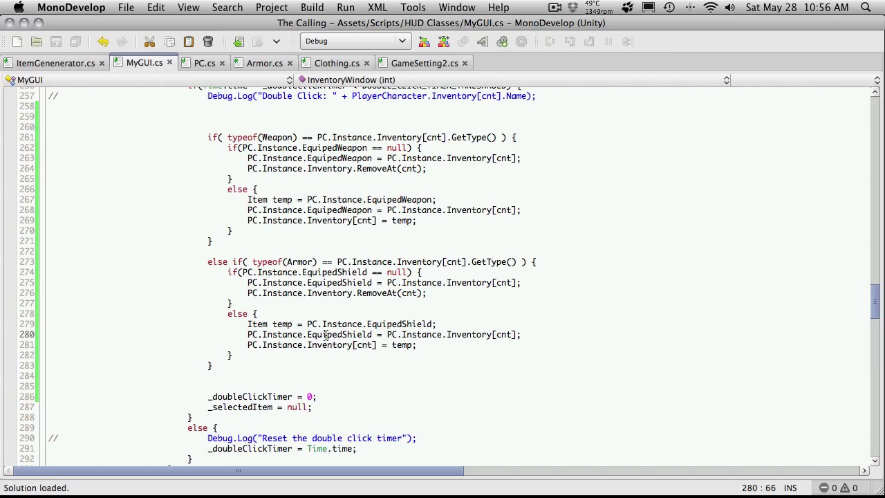
Switch to Unity, clear the console, and run the game to loot five items from a chest
key("super+Tab")
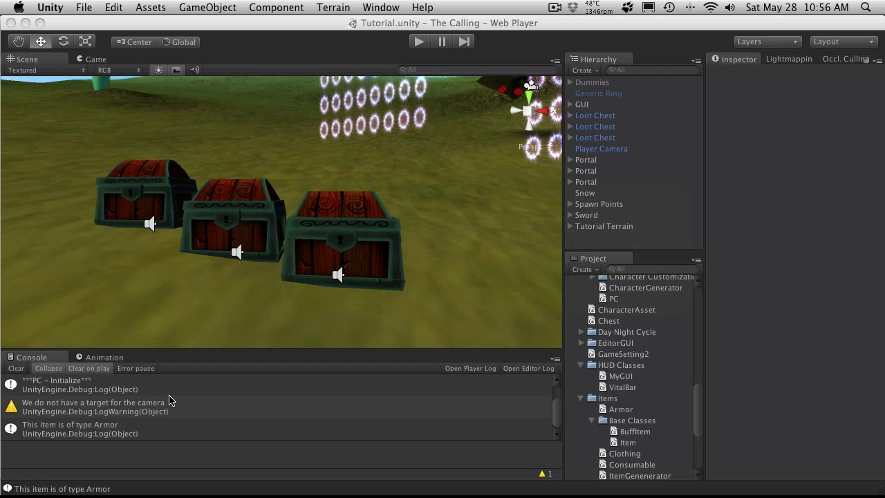
left_click(18, 368)
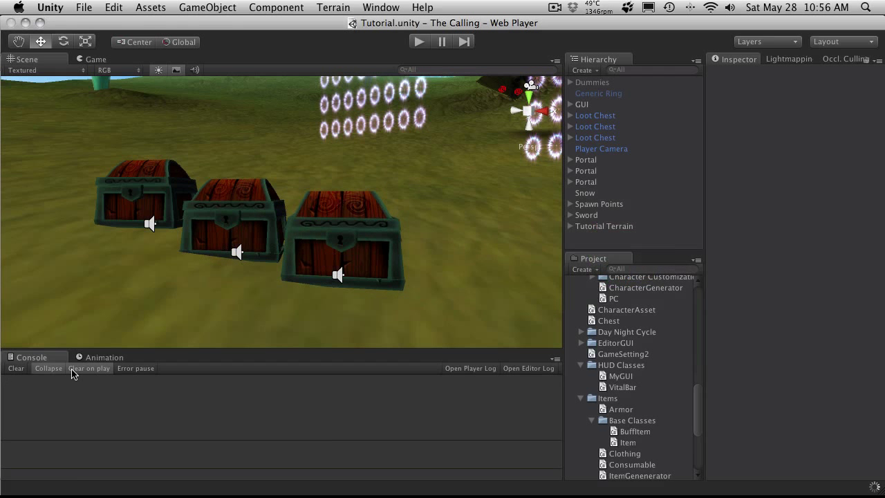
left_click(419, 42)
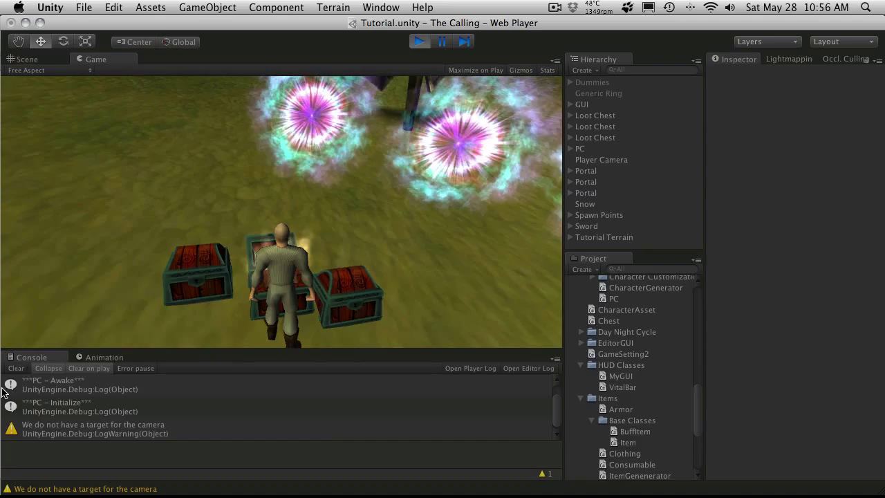
left_click(33, 312)
left_click(33, 312)
left_click(33, 313)
left_click(34, 313)
left_click(31, 315)
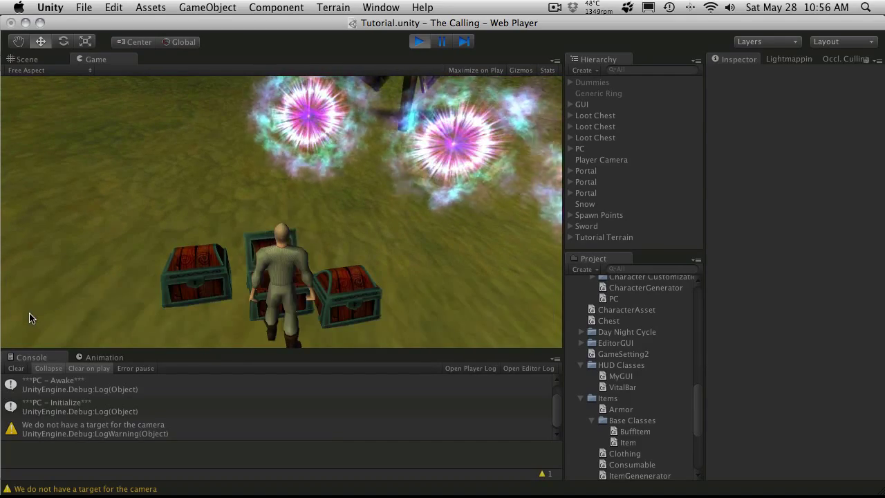
Open the Inventory and Character windows in the running game and place them side by side
key("w")
key("i")
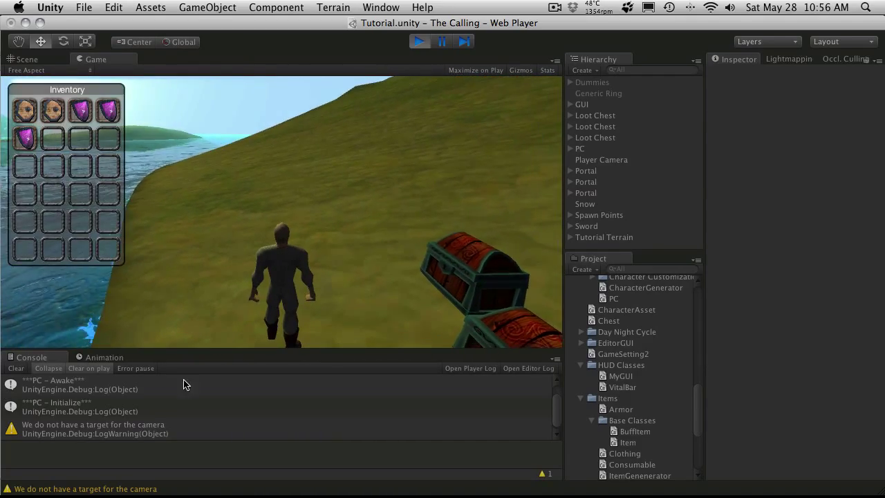
key("c")
left_click_drag(77, 89, 211, 90)
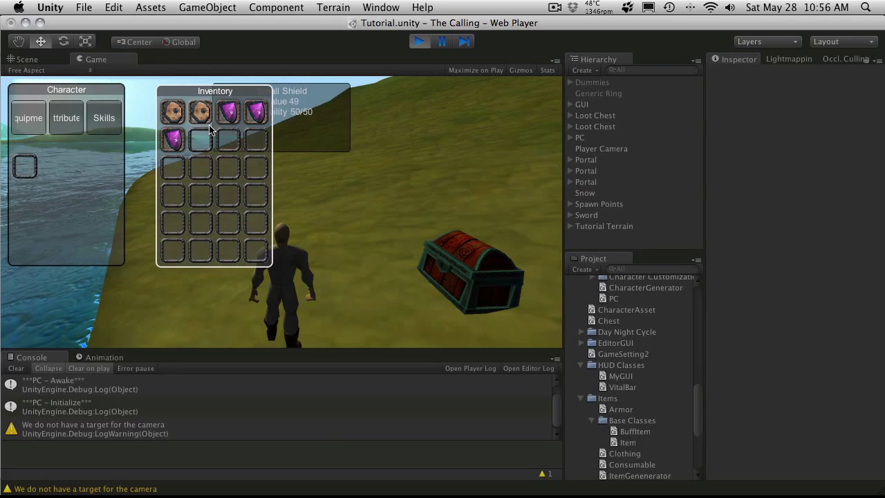
Test equipping and swapping the looted shields from the Inventory window, and stop the game
left_click(173, 140)
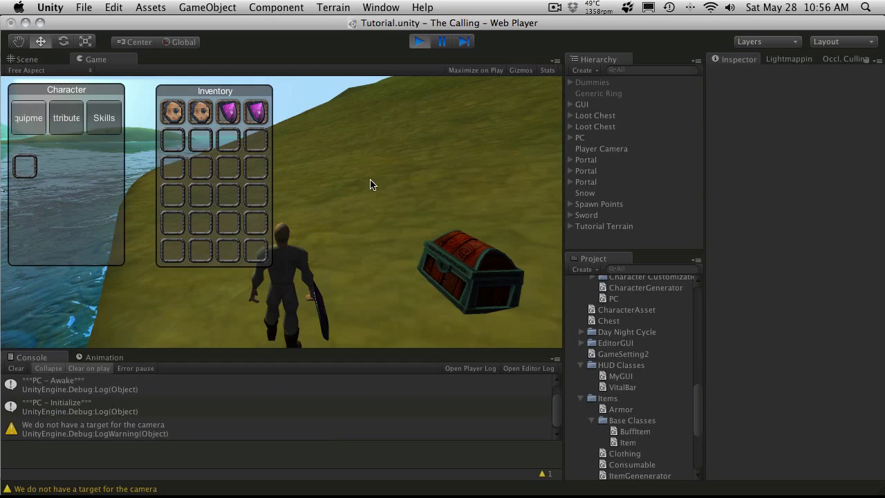
mouse_move(199, 128)
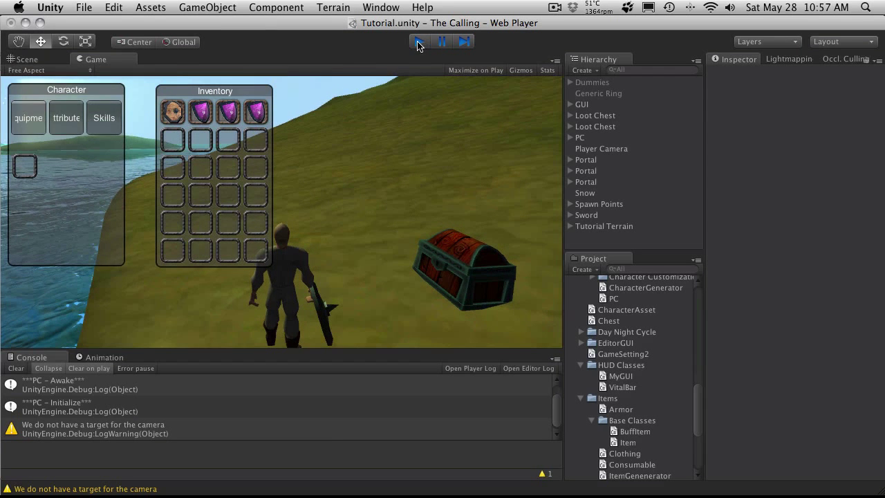
left_click(418, 42)
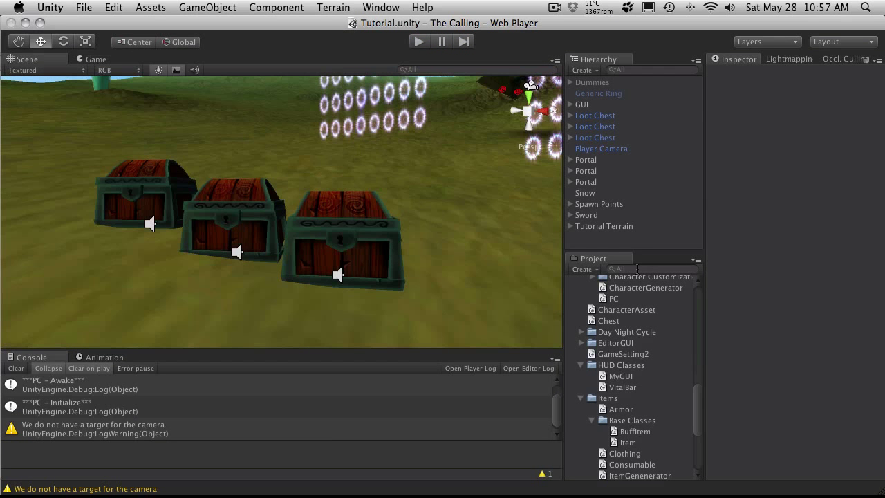
Run the game, inspect the player character's hand mesh in the Scene view, and stop the game
left_click(417, 42)
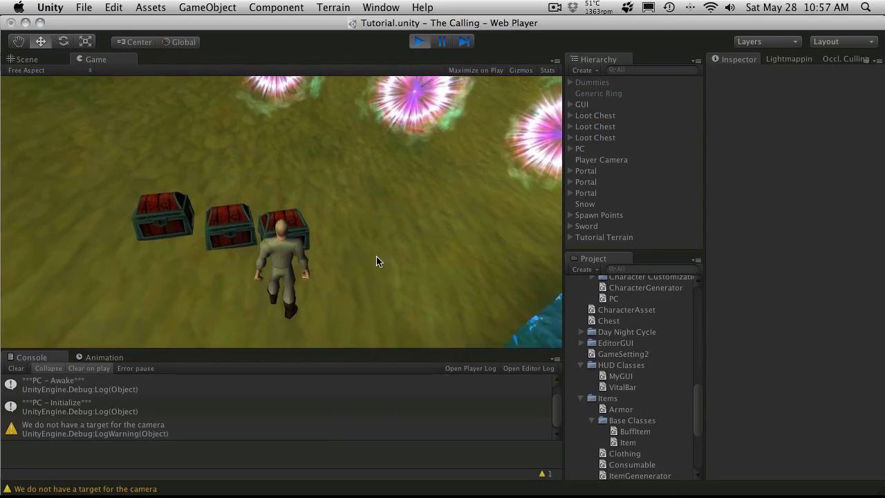
left_click(27, 59)
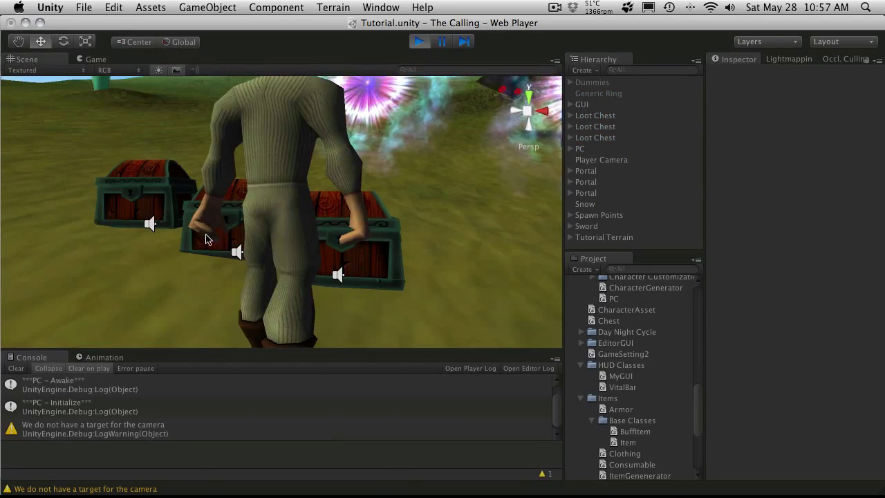
left_click(206, 238)
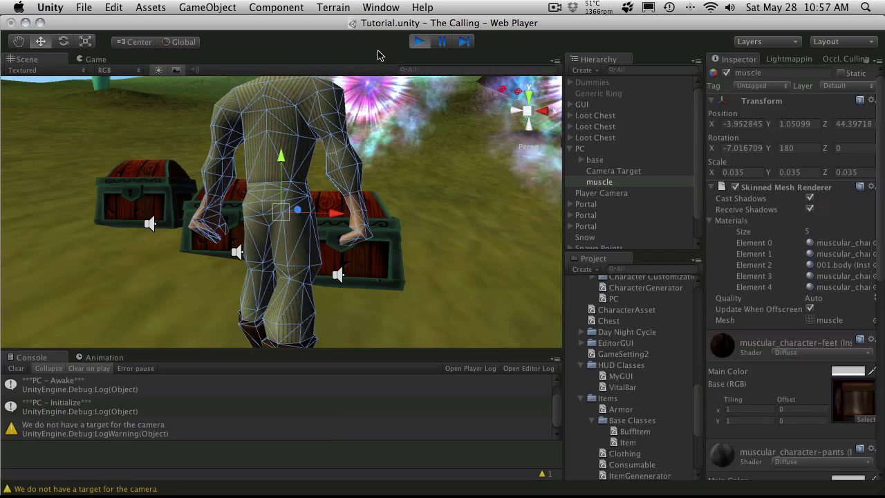
left_click(419, 41)
Place the Muscular male prefab from Resources/Character/Model/Prefab/Human/Male into the scene beside the loot chests
scroll(622, 359, "down", 5)
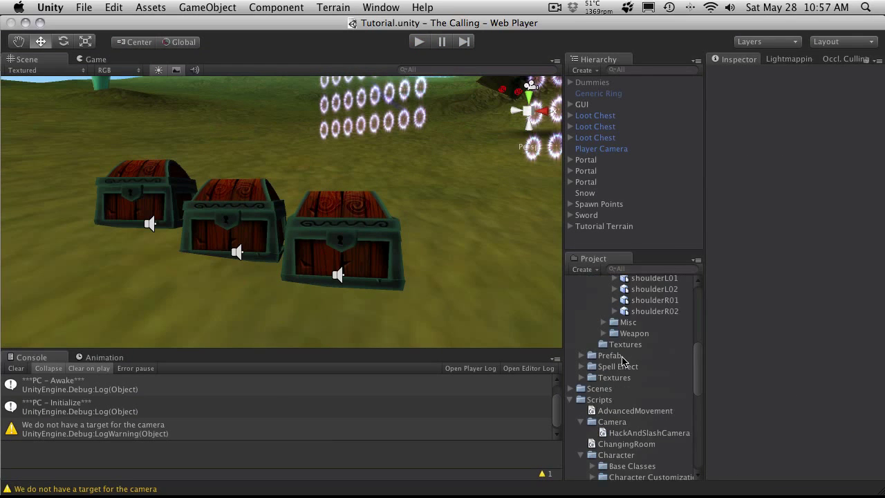
left_click(570, 400)
scroll(572, 387, "up", 10)
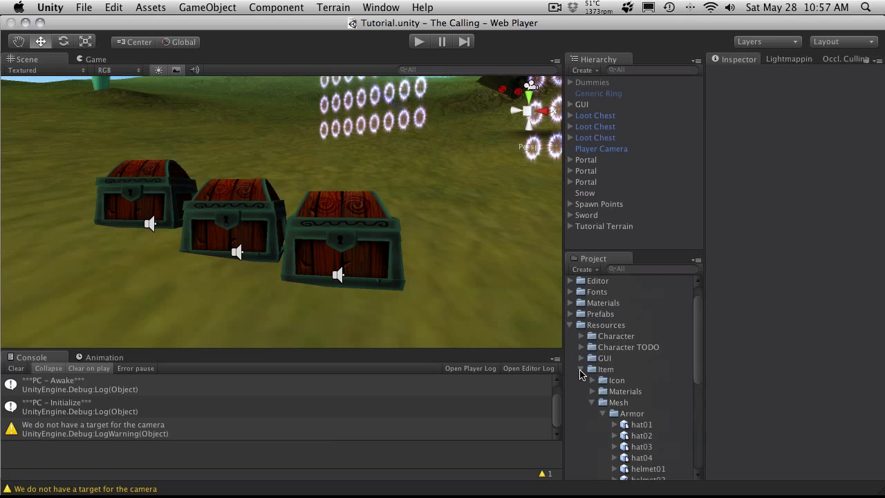
left_click(581, 369)
left_click(582, 335)
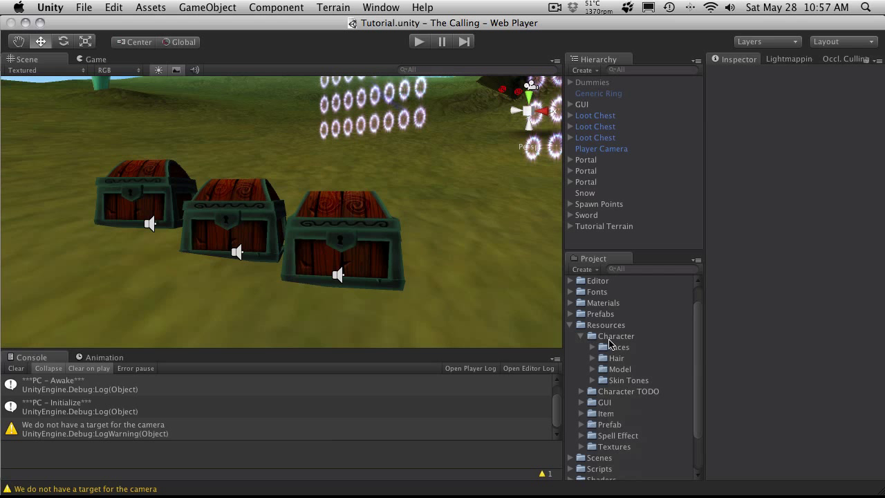
left_click(592, 370)
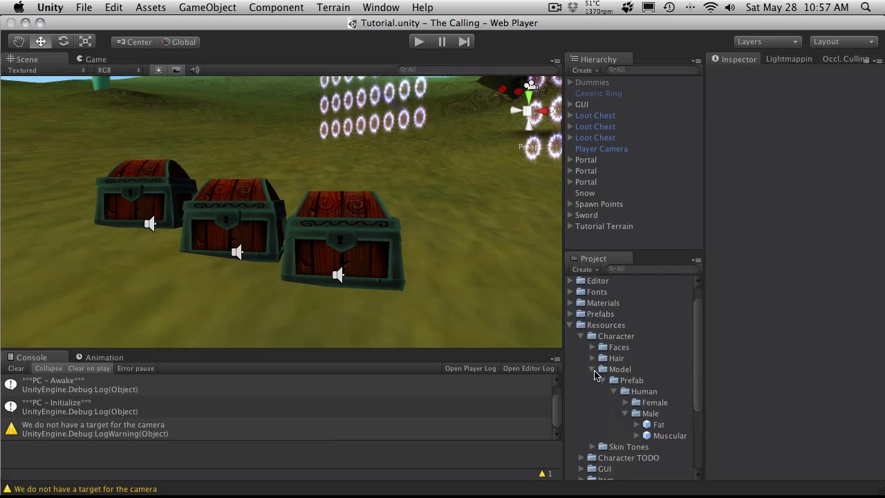
left_click(637, 436)
scroll(668, 432, "down", 3)
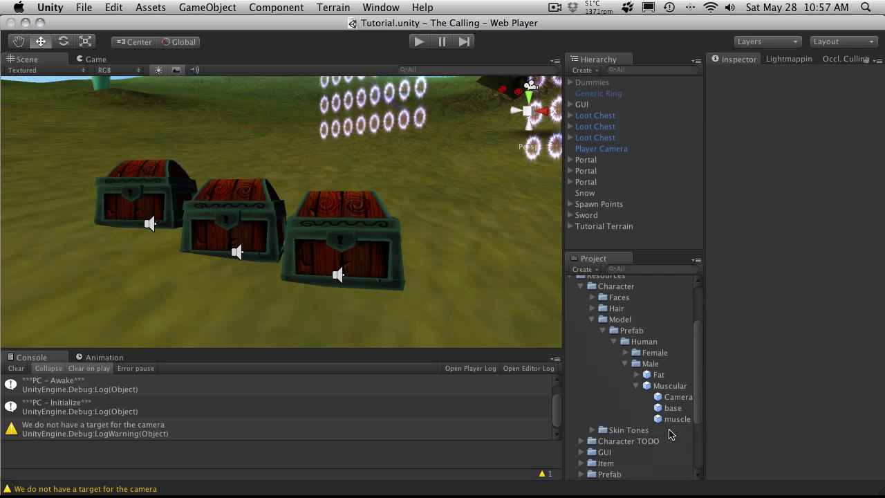
left_click(680, 387)
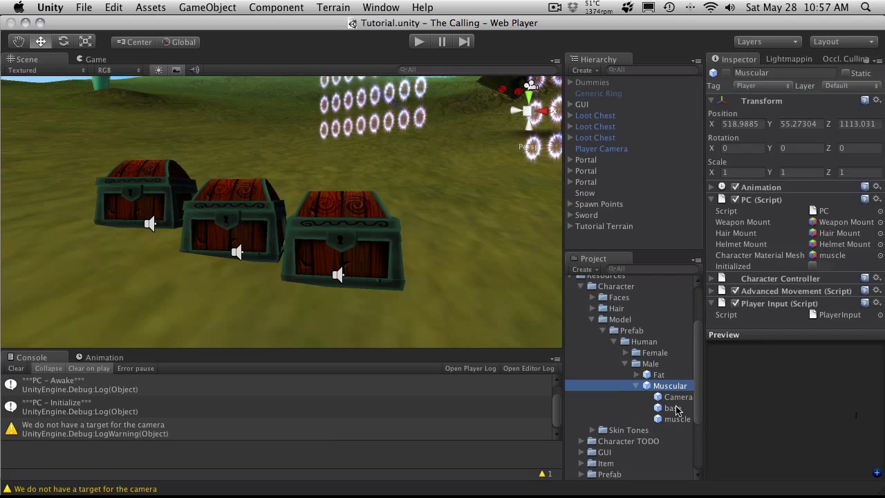
left_click(674, 407)
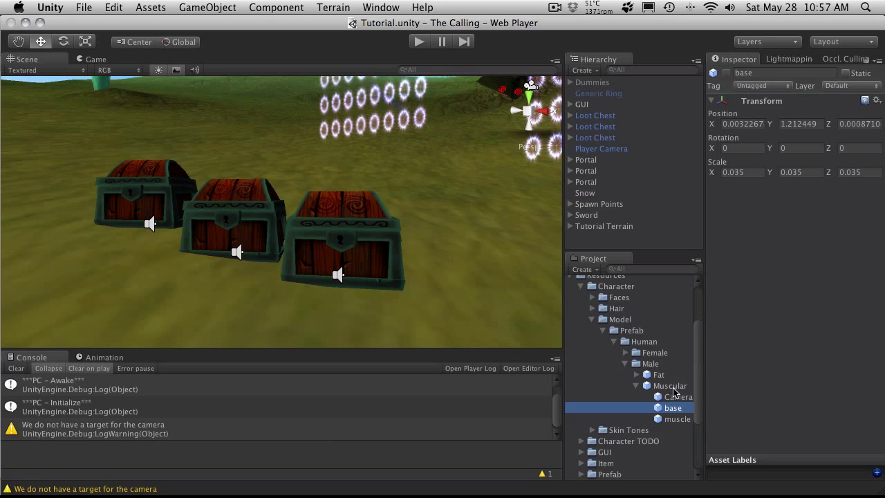
left_click_drag(674, 392, 476, 282)
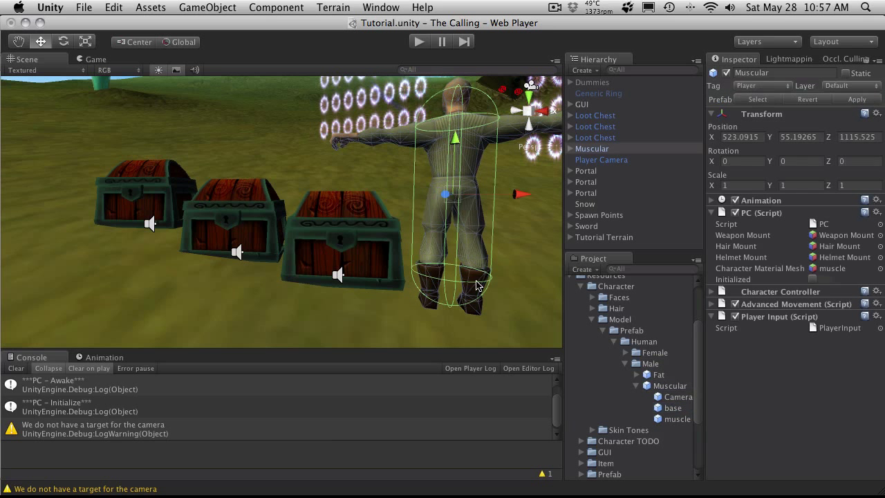
Expand the Muscular object's bone hierarchy through base, spine, spine_up, left_arm and left_foret_arm down to left_hand's children
left_click(571, 148)
left_click(582, 160)
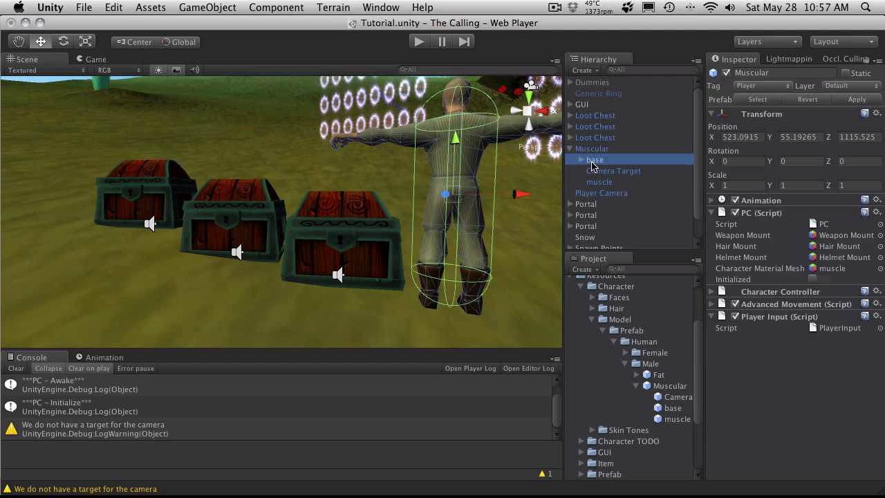
left_click(581, 160)
left_click(592, 182)
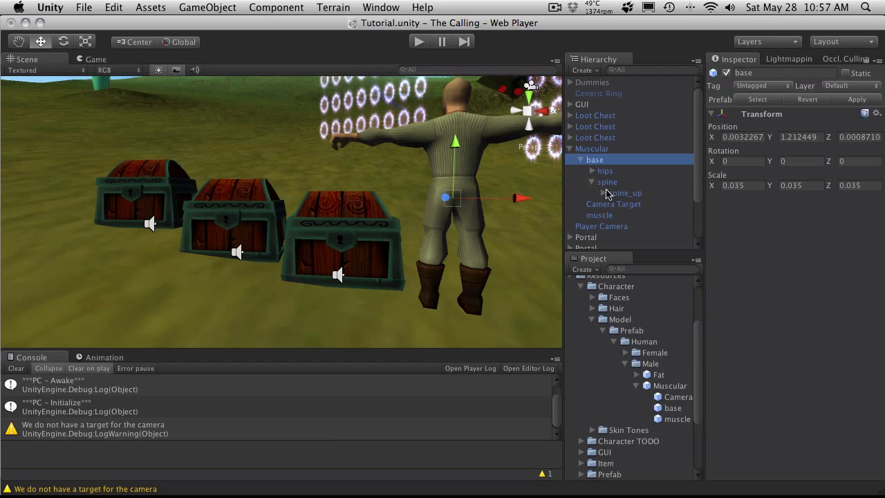
left_click(603, 193)
scroll(634, 208, "down", 2)
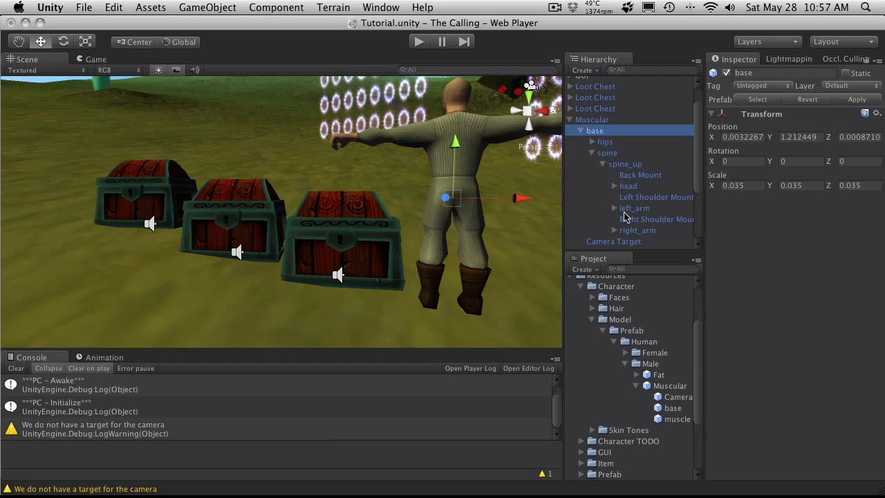
left_click(614, 208)
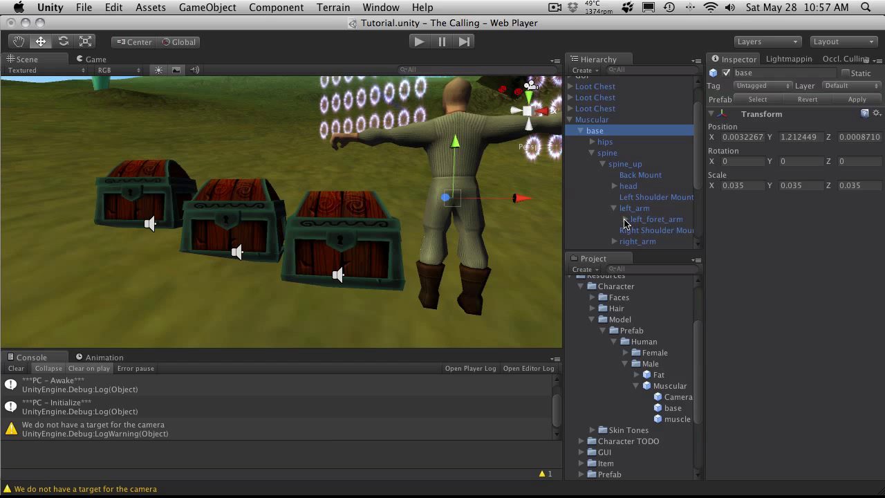
left_click(625, 220)
scroll(641, 218, "down", 1)
left_click(636, 223)
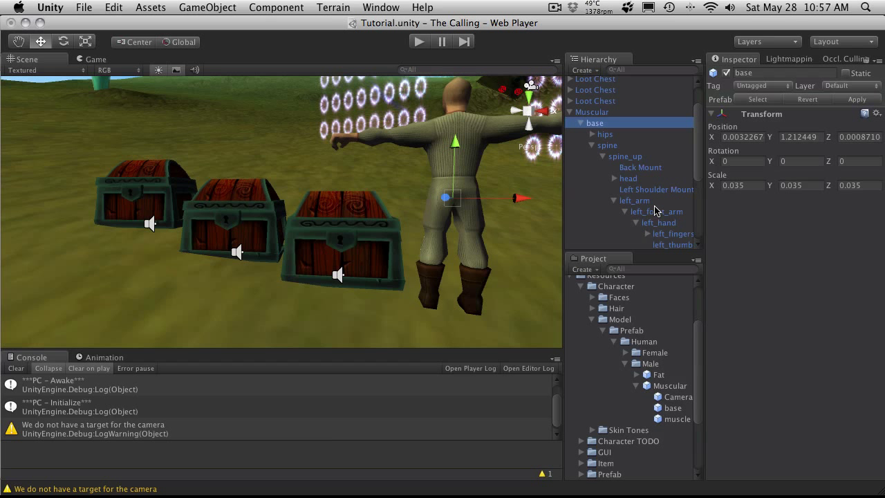
scroll(665, 208, "down", 5)
Rename the mount4 object under left_hand to OffHand Mount and save the scene
left_click(663, 190)
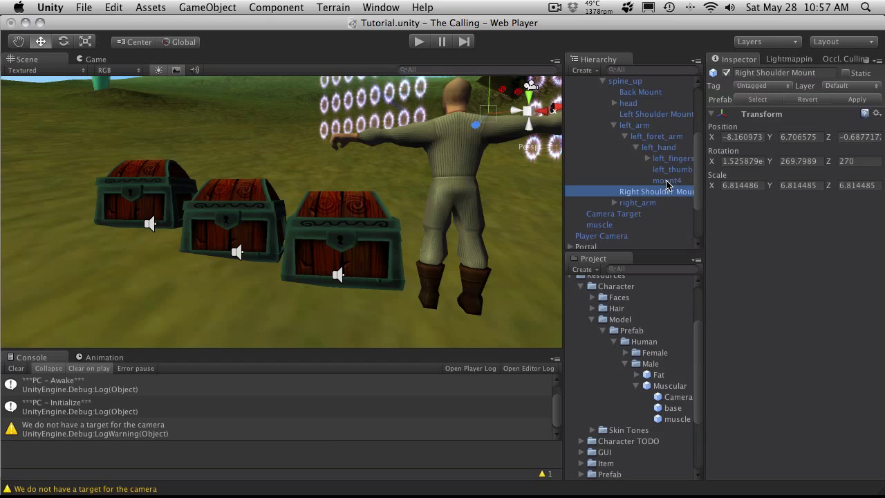
left_click(675, 181)
left_click(676, 184)
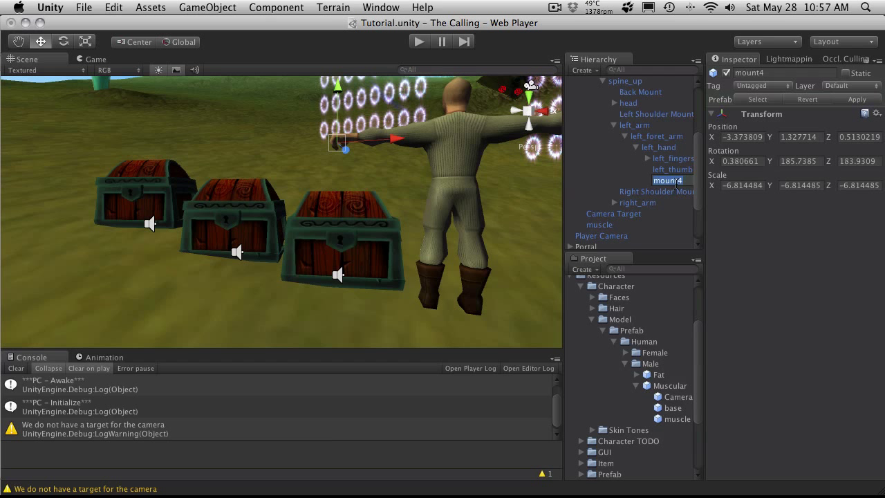
type("O")
type("ffHand Mount")
key("Return")
key("super+s")
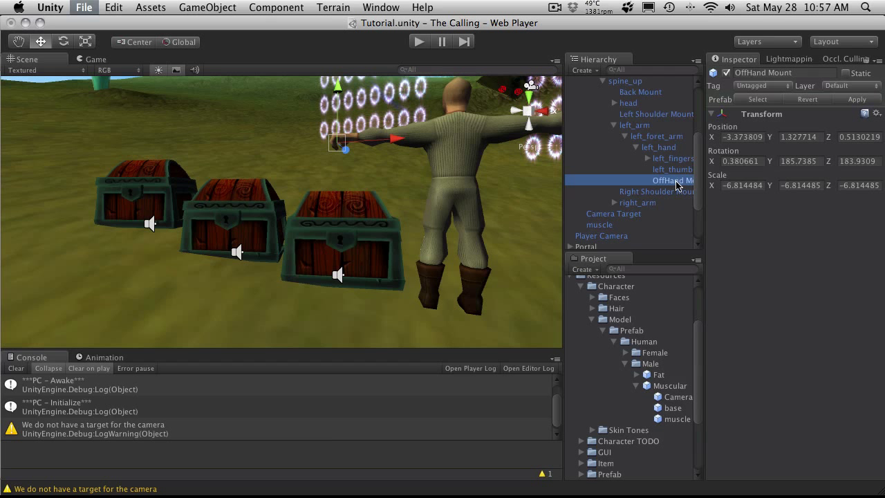
Apply the Muscular instance's changes to its prefab and check the prefab's components and base child
scroll(630, 146, "up", 5)
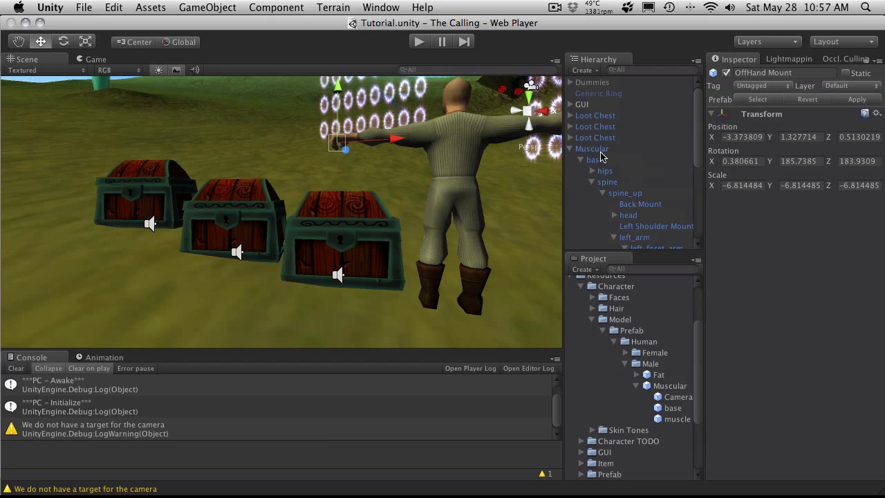
left_click(593, 149)
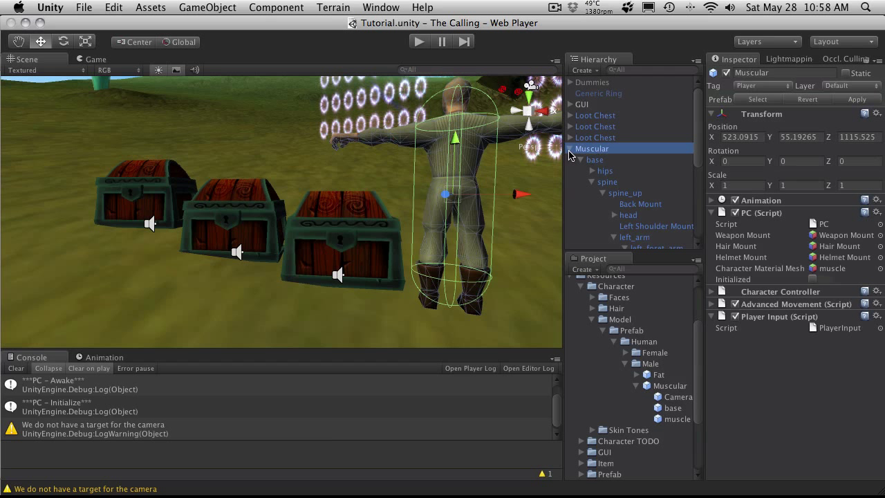
left_click(570, 149)
left_click(855, 101)
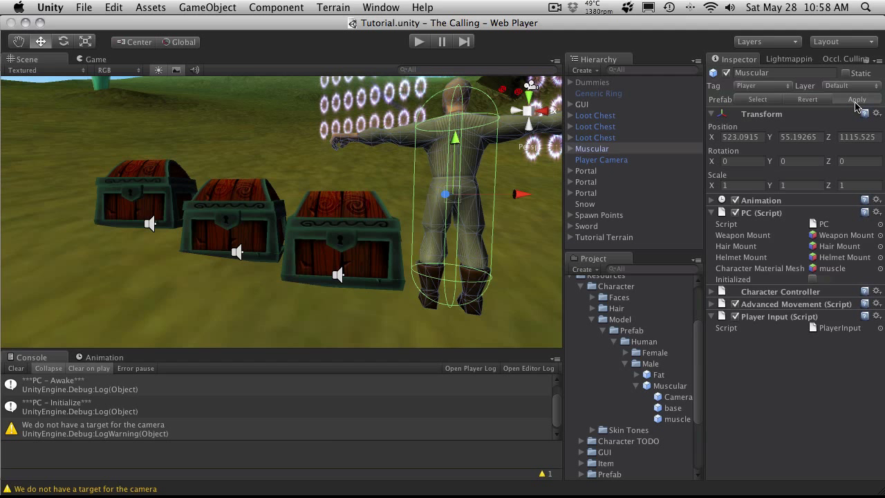
left_click(671, 387)
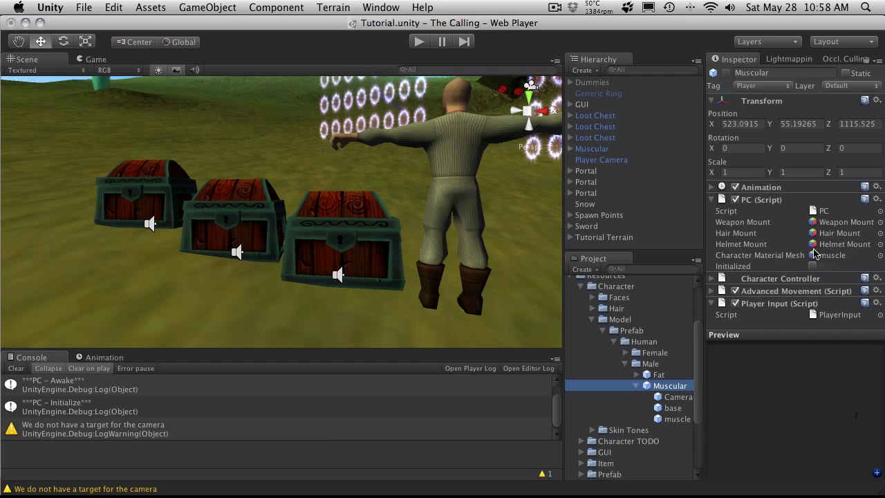
left_click(668, 408)
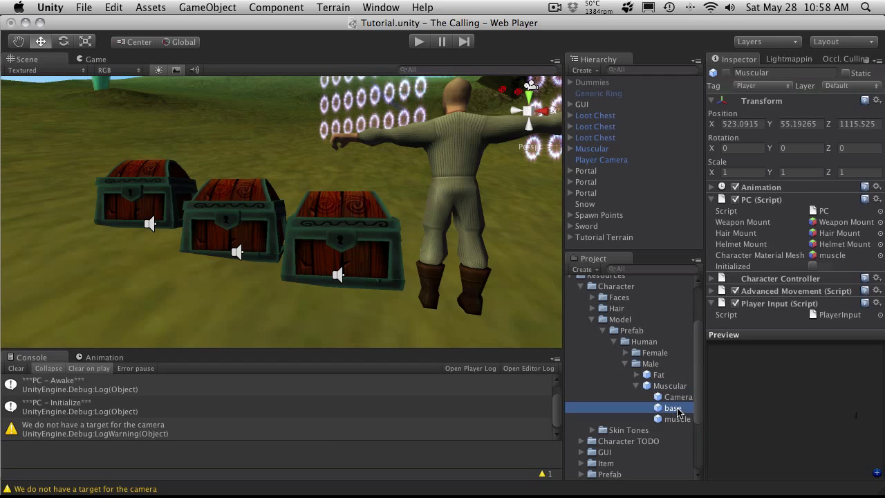
Open the PC script from the Muscular object's component and check its class fields for mount declarations
left_click(599, 149)
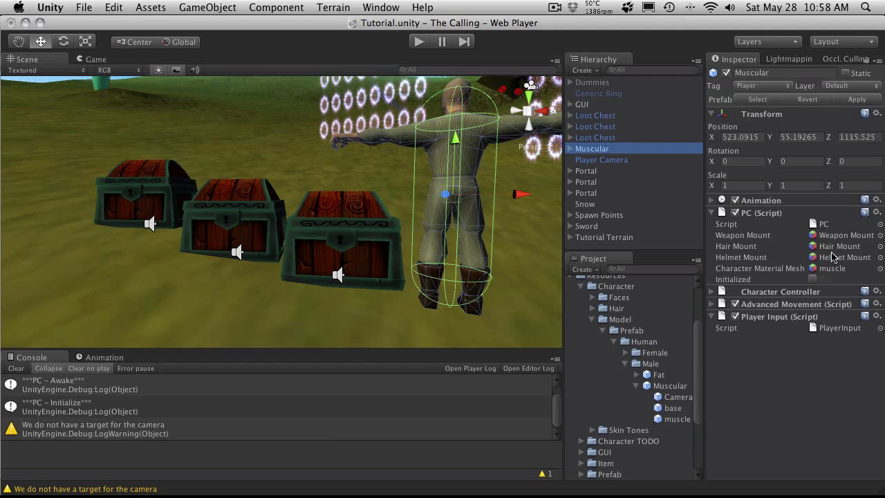
double_click(840, 225)
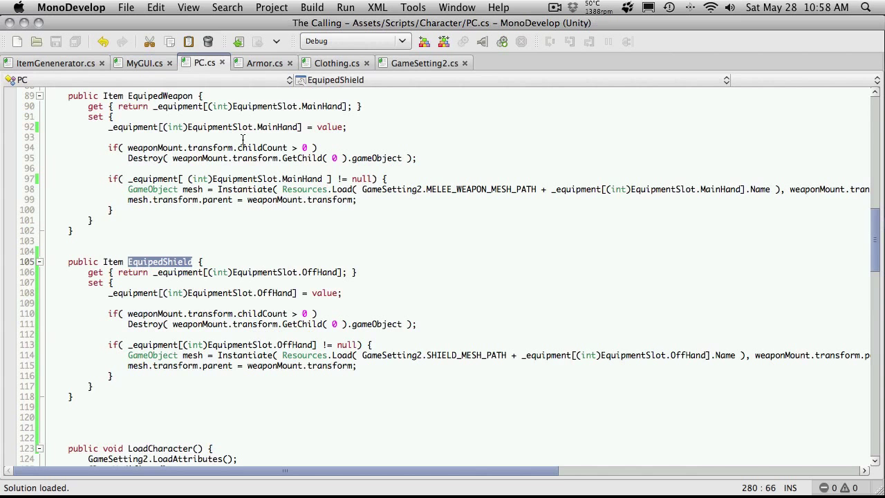
key("super+Tab")
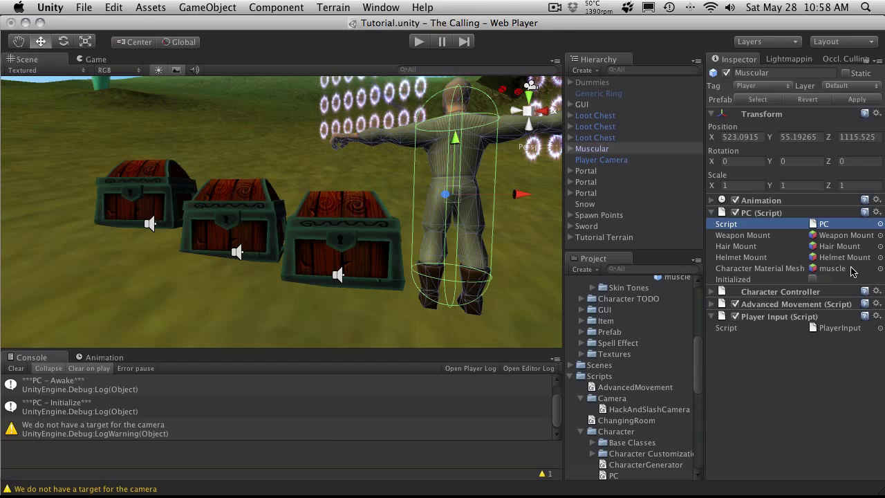
key("super+Tab")
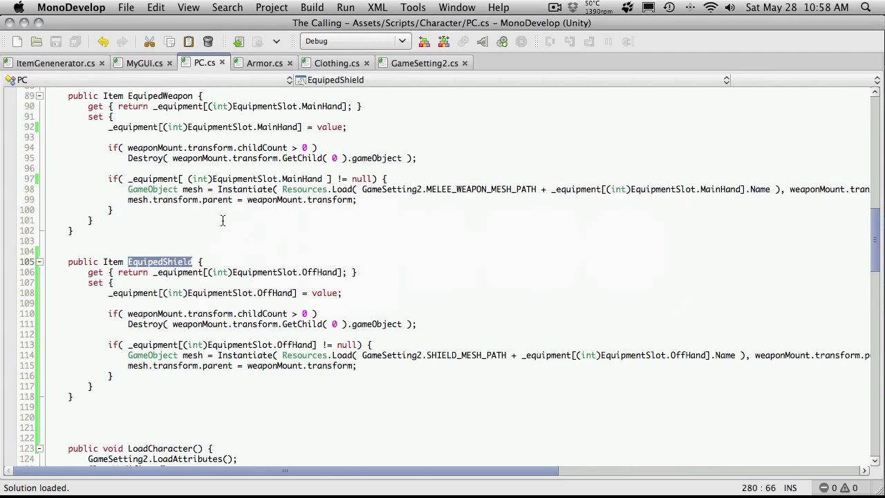
scroll(222, 219, "up", 20)
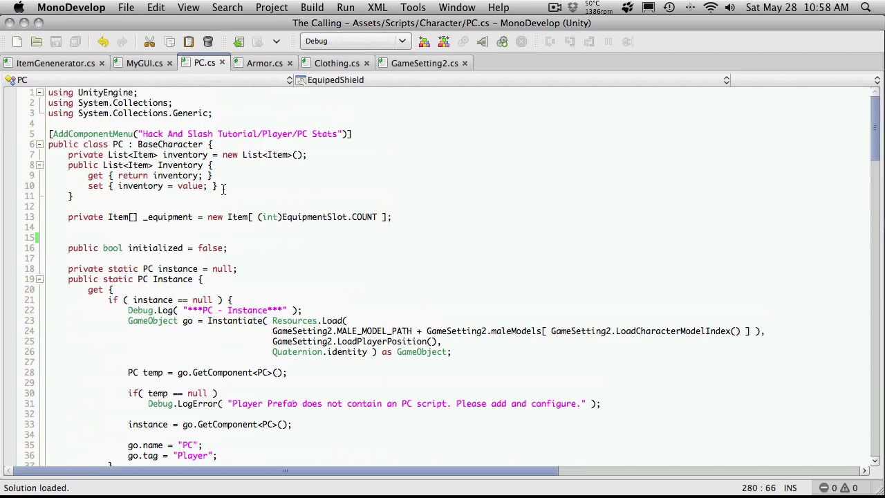
Switch to Unity, search the project for "base", and open the BaseCharacter script in MonoDevelop
key("super+Tab")
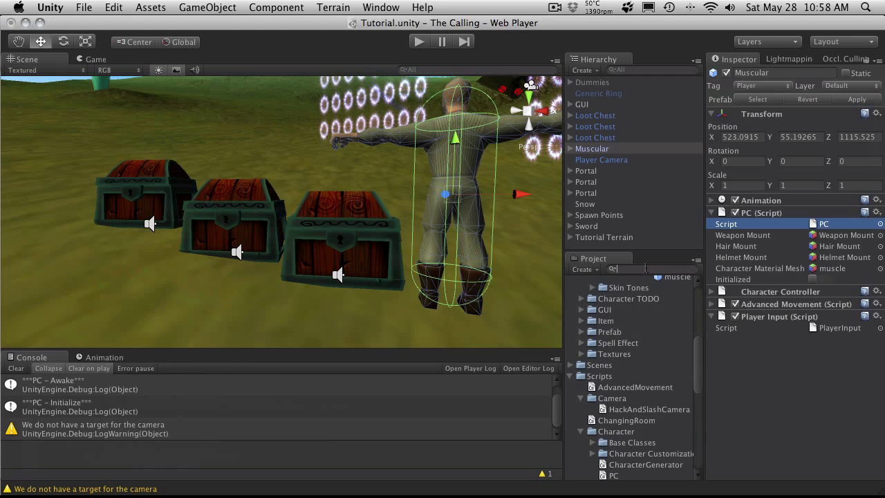
type("base")
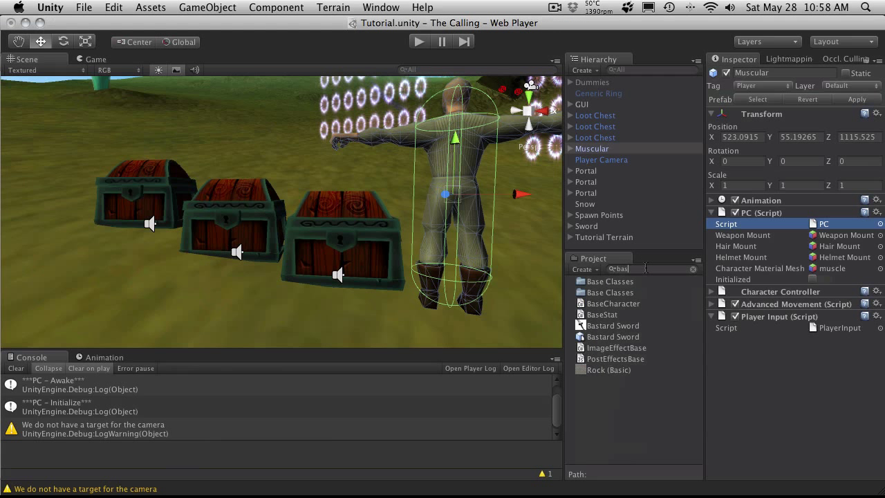
double_click(613, 303)
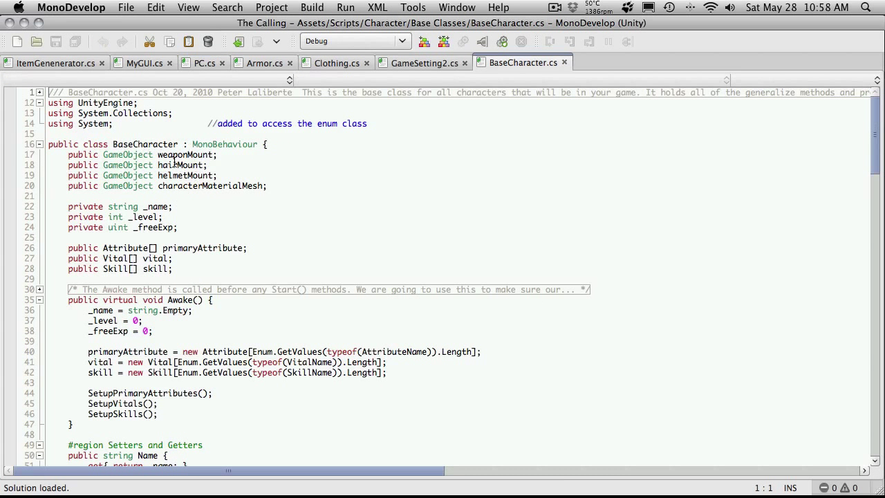
Declare a public GameObject offHandMount below weaponMount in the BaseCharacter class and save the script
left_click(234, 154)
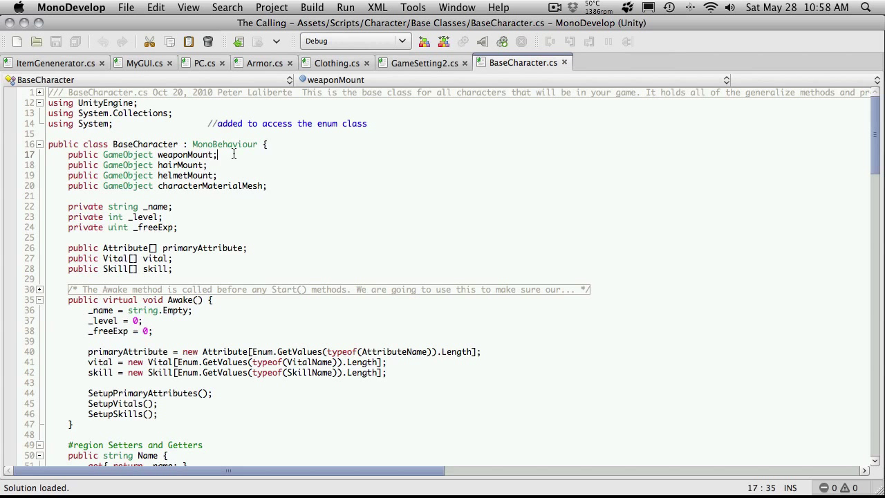
triple_click(233, 154)
key("super+c")
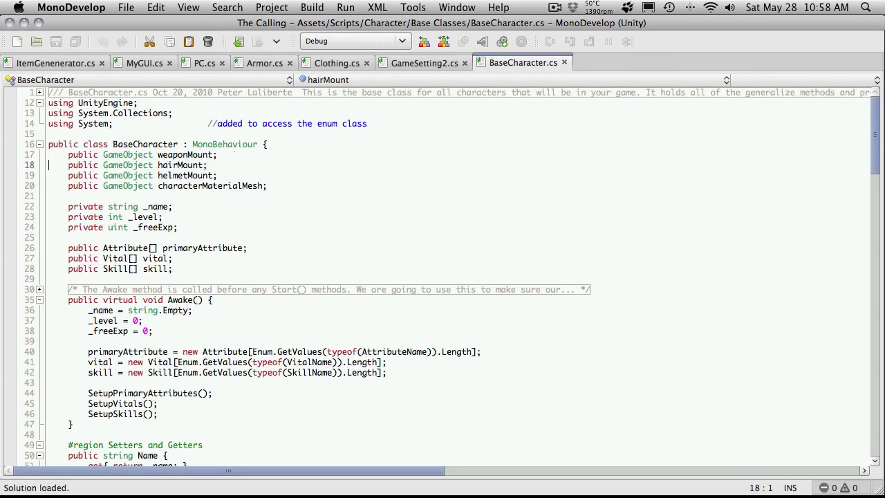
key("super+v")
key("Left")
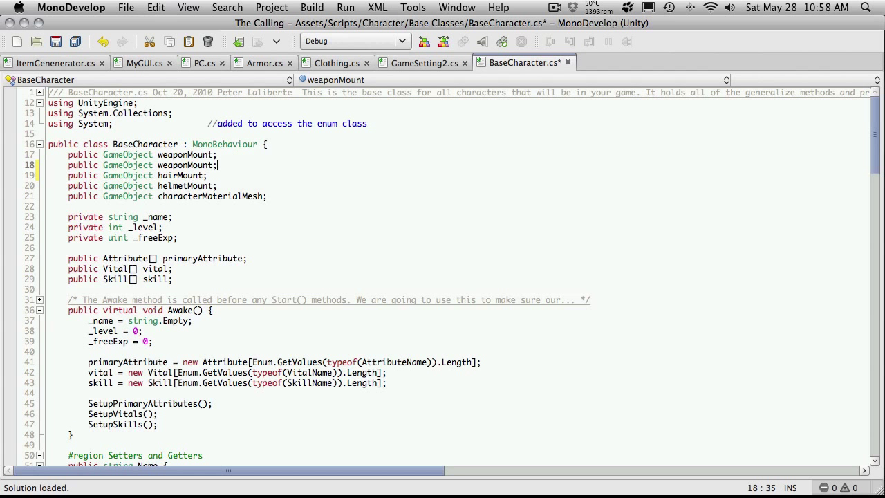
left_click_drag(188, 165, 159, 165)
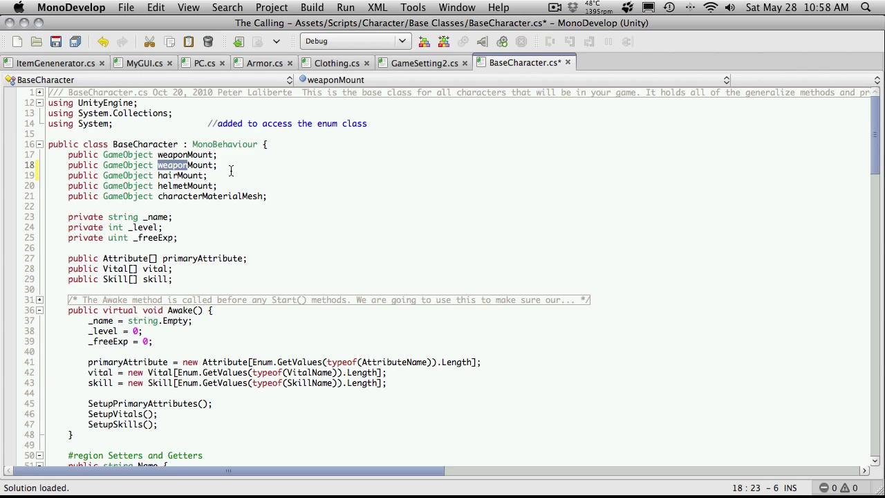
type("offHand")
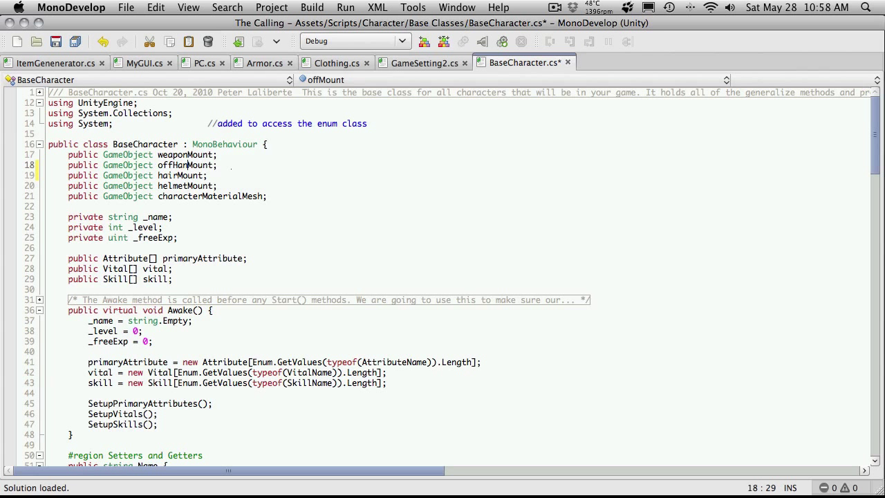
key("super+s")
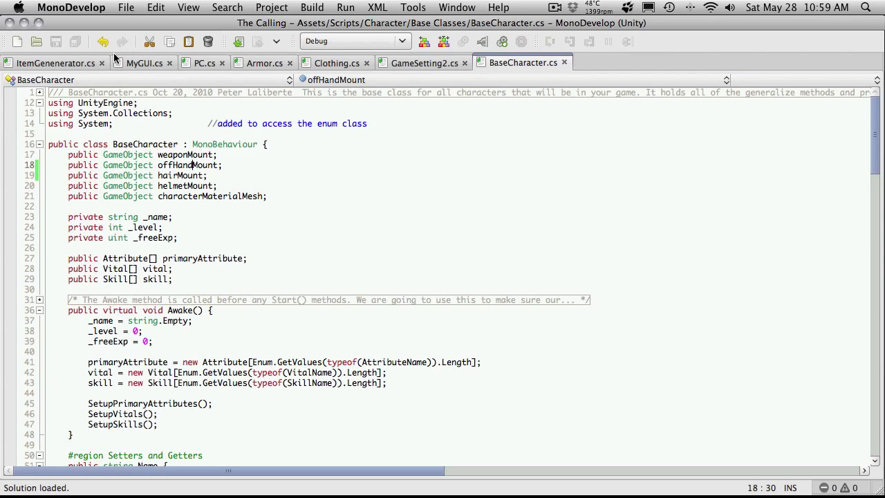
Switch to Unity, clear the project search, and check the Muscular prefab's PC component for the Off Hand Mount slot
key("super+Tab")
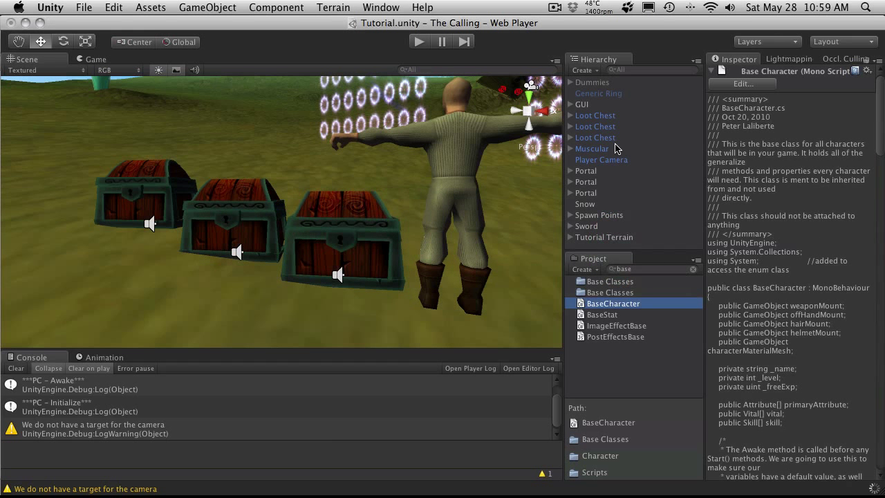
left_click(659, 271)
key("BackSpace")
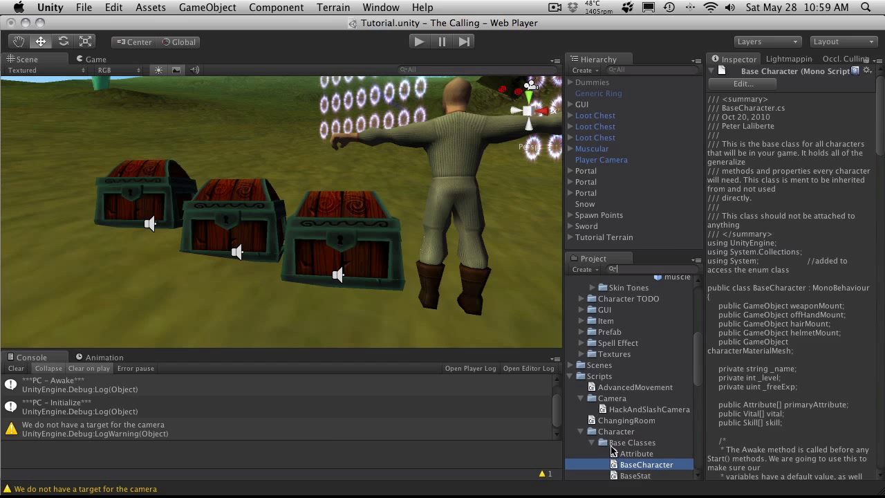
left_click(570, 376)
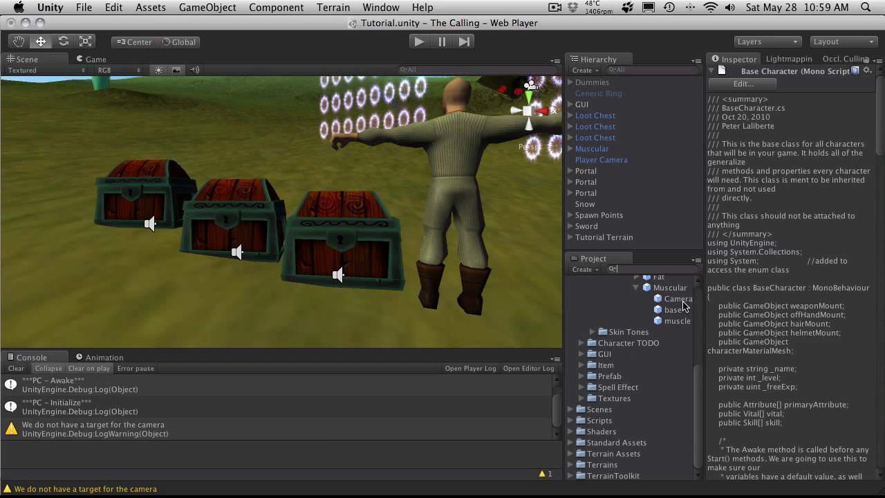
left_click(679, 289)
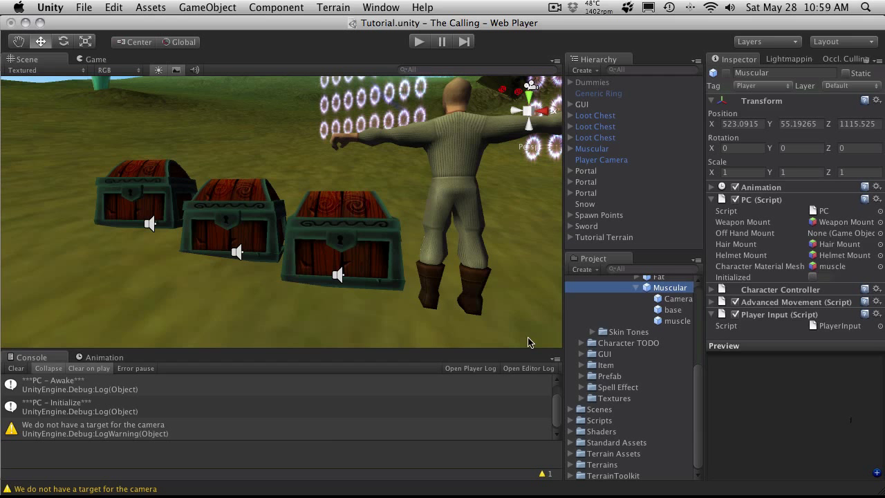
scroll(625, 343, "up", 3)
scroll(626, 342, "up", 1)
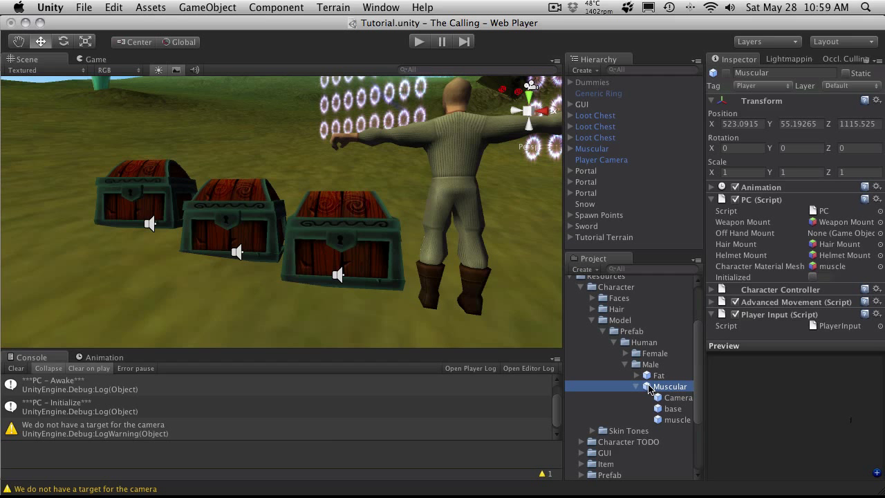
Assign left_hand's OffHand Mount to the Muscular instance's Off Hand Mount slot and apply the change to its prefab
left_click_drag(637, 250, 637, 275)
left_click(475, 205)
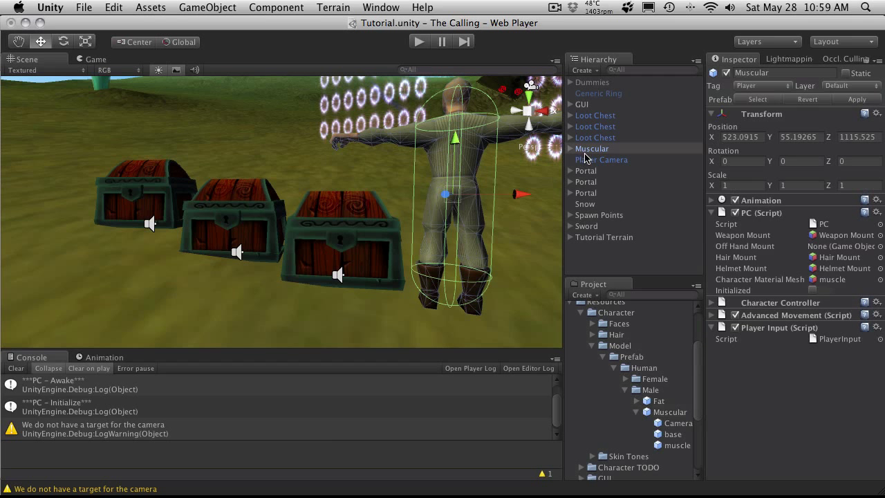
left_click(570, 150)
scroll(678, 265, "down", 5)
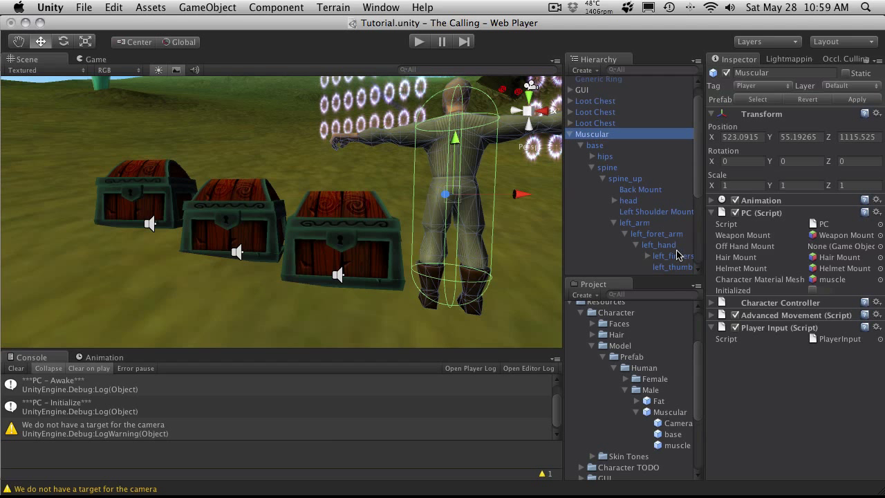
left_click_drag(678, 231, 844, 250)
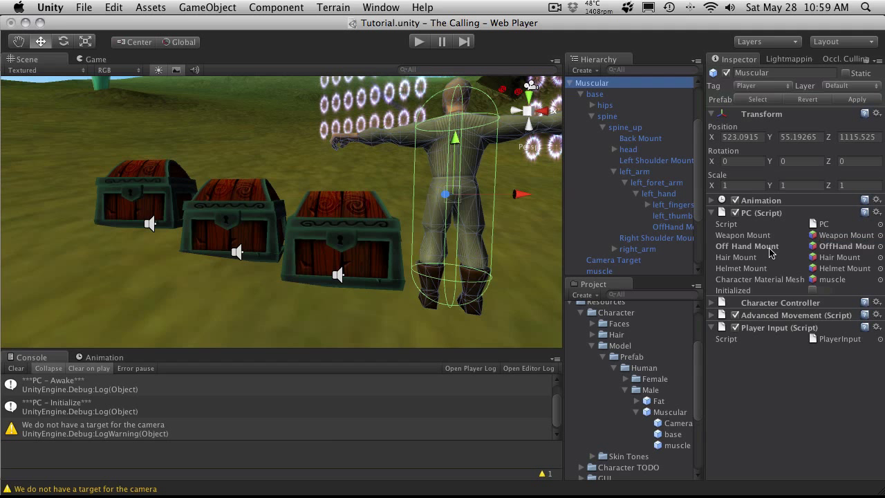
left_click(858, 98)
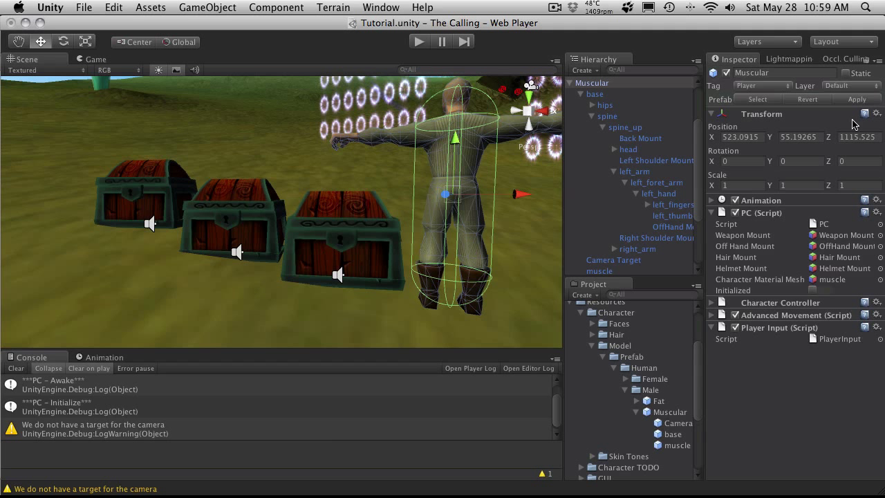
left_click(669, 412)
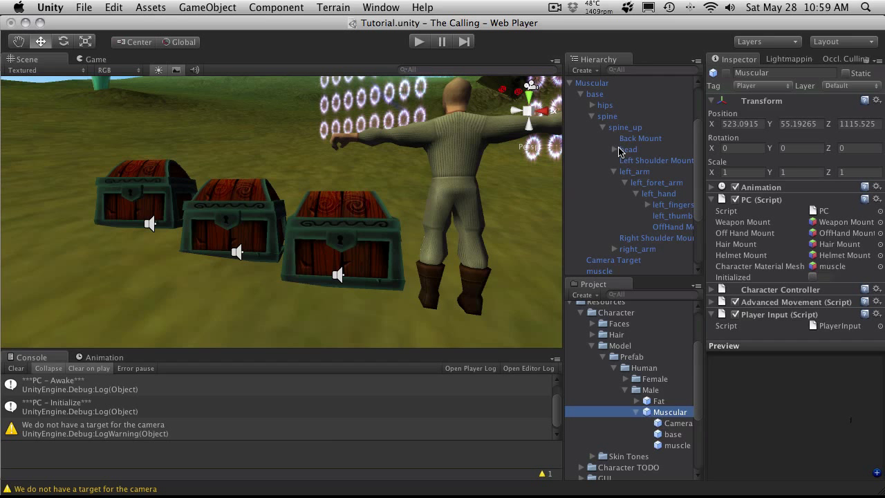
Delete the Muscular instance from the scene and place the Fat prefab beside the loot chests
left_click(601, 84)
key("super+BackSpace")
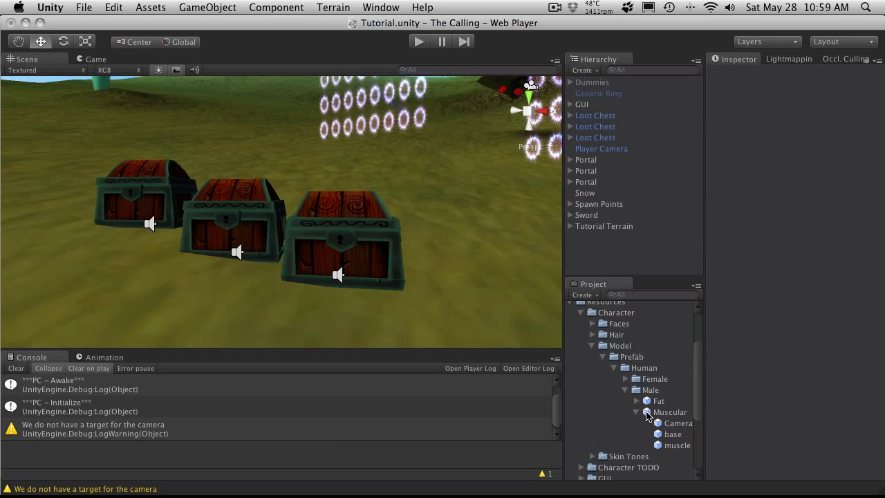
left_click_drag(656, 401, 397, 318)
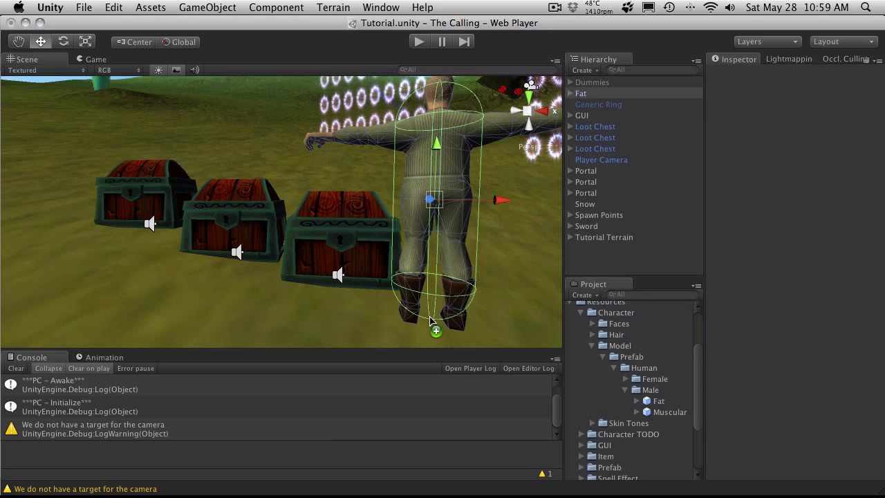
Rename the mount4 object under the Fat instance's left_hand to Offhand Mount
left_click(570, 93)
left_click(581, 104)
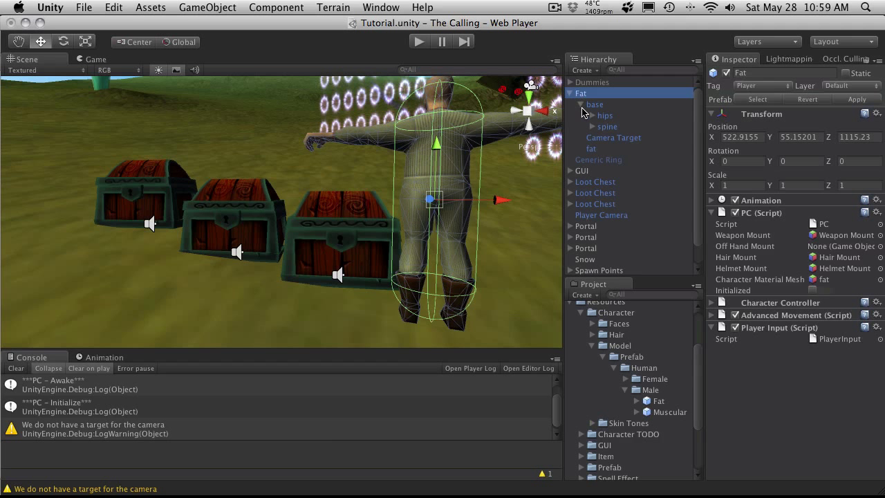
left_click(592, 127)
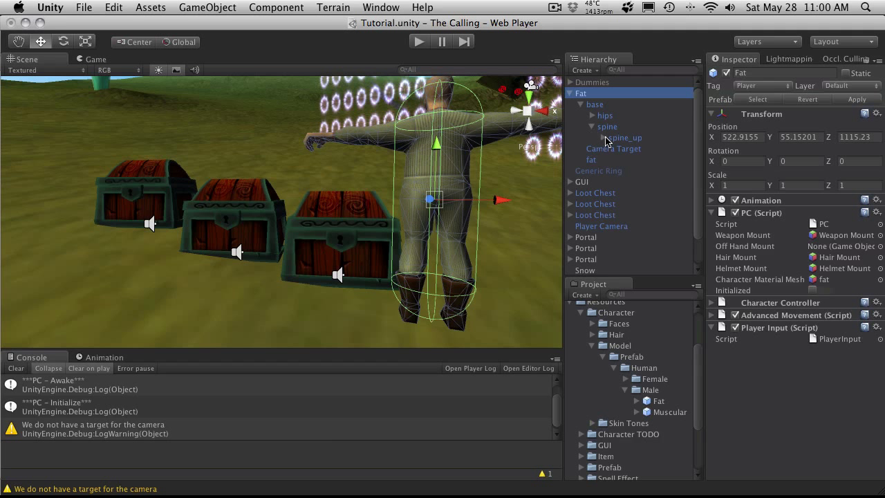
left_click(602, 138)
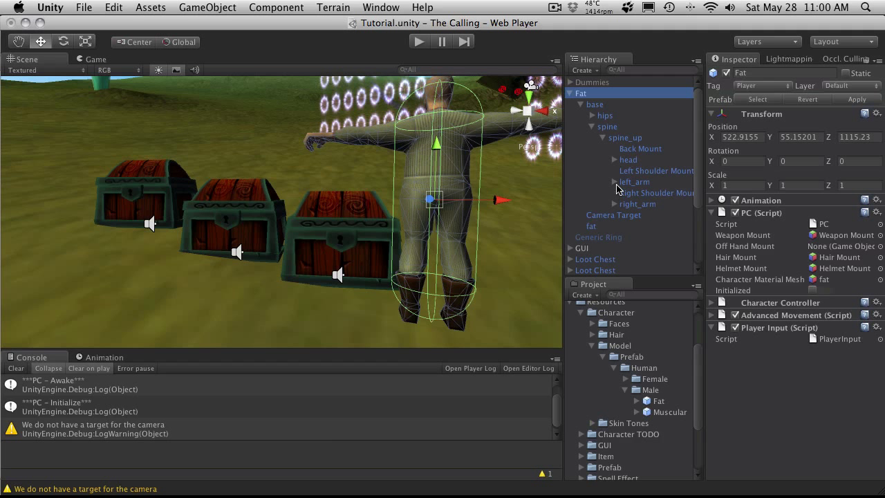
left_click(614, 182)
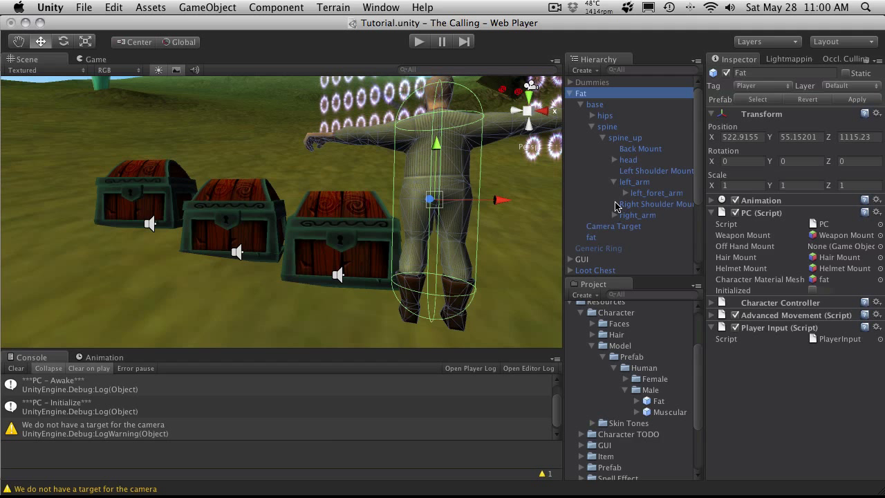
left_click(625, 193)
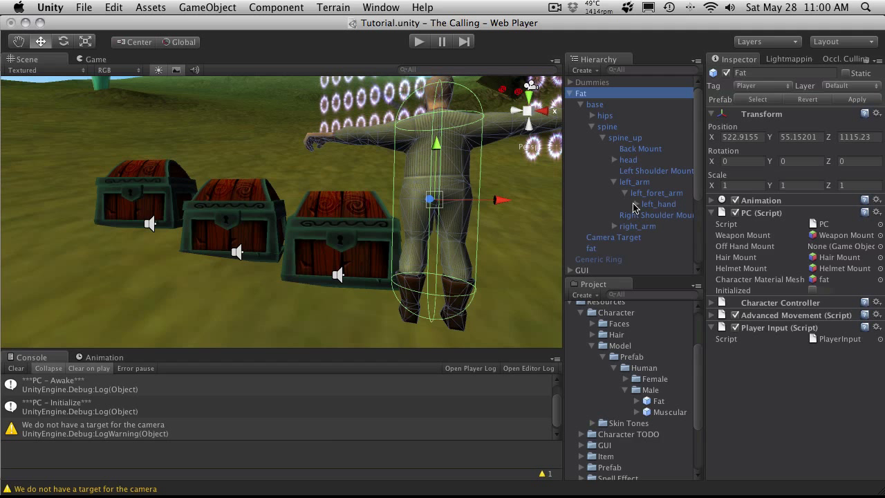
left_click(636, 204)
left_click(663, 239)
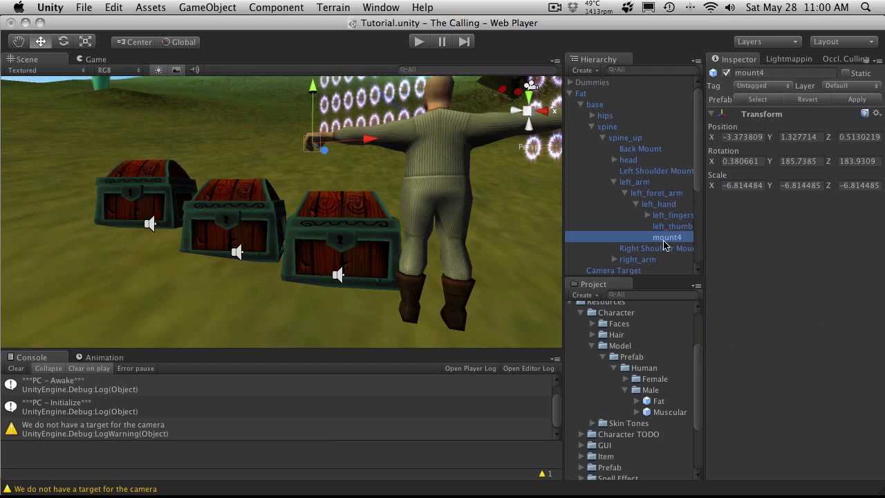
key("Return")
type("Offhand M")
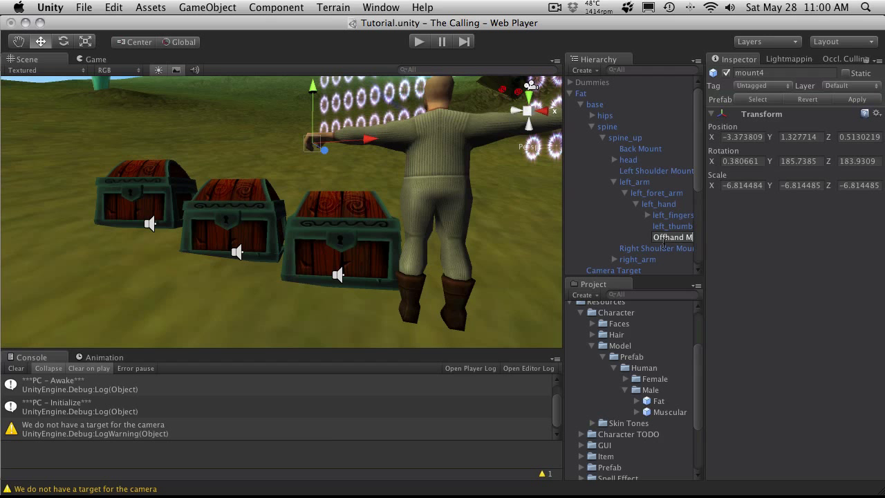
type("ount")
key("Return")
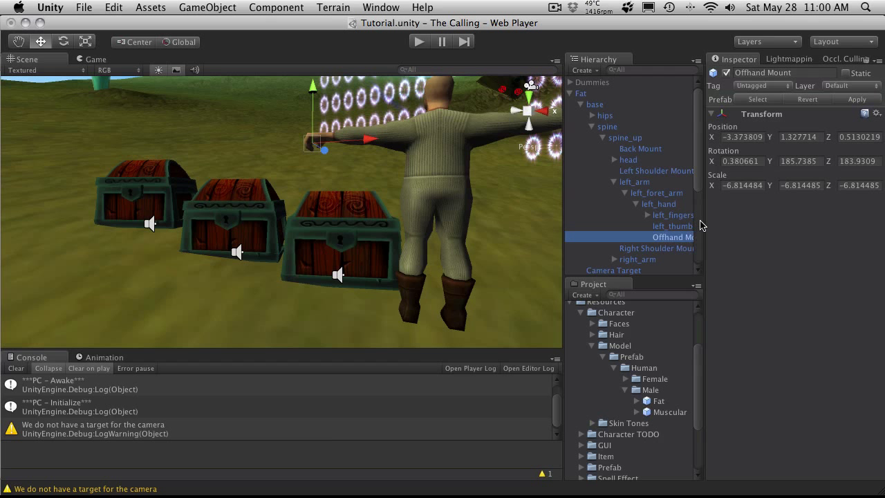
Assign Offhand Mount to the Fat instance's Off Hand Mount slot and apply the change to its prefab
left_click(610, 94)
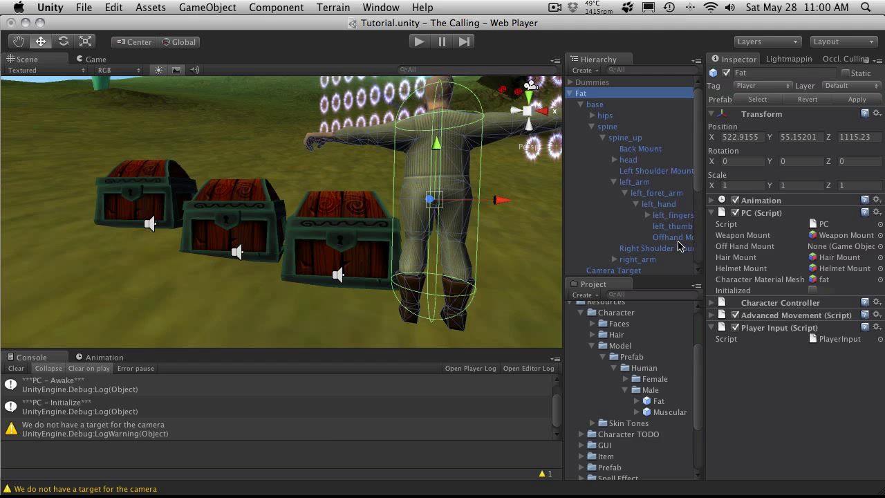
left_click_drag(682, 238, 838, 253)
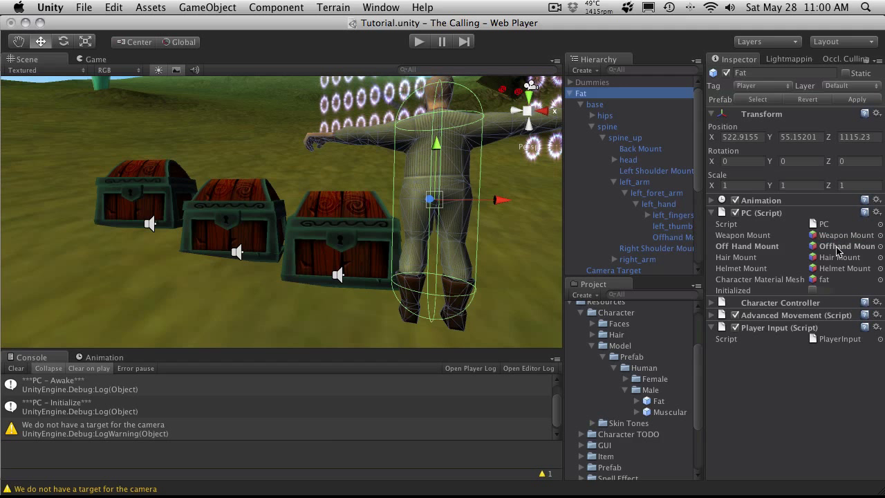
left_click(601, 93)
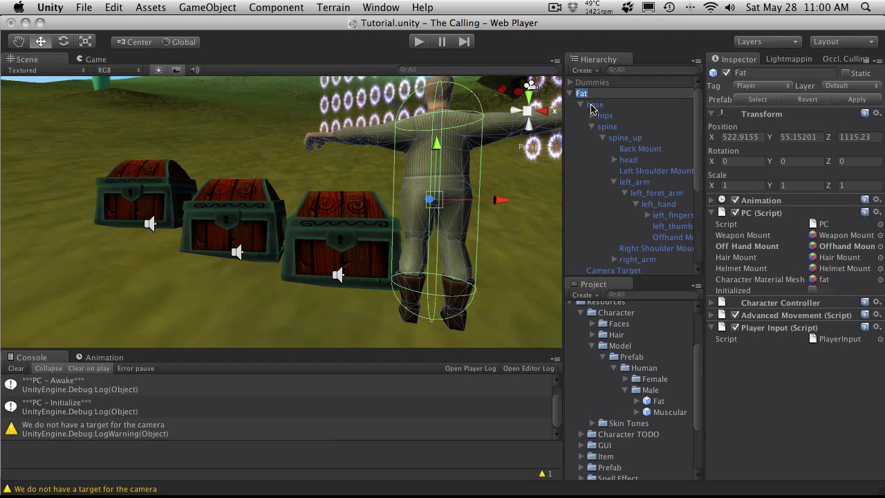
left_click(593, 105)
left_click(590, 95)
left_click(857, 99)
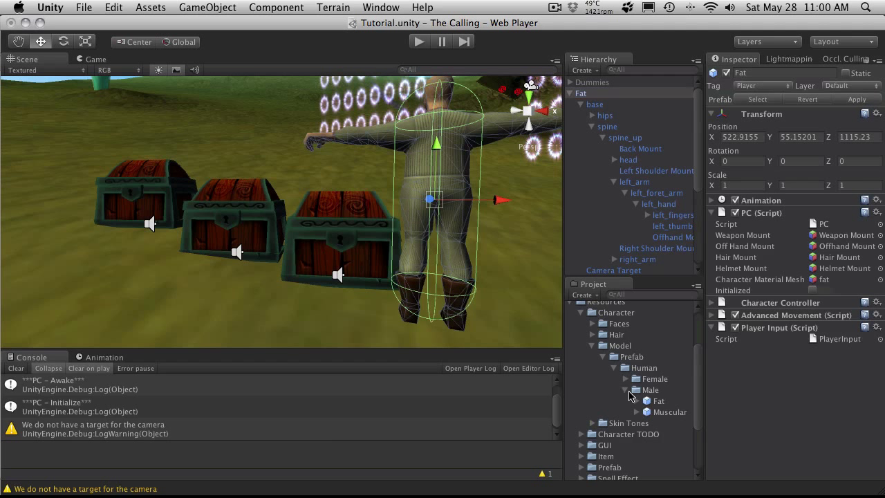
left_click(674, 403)
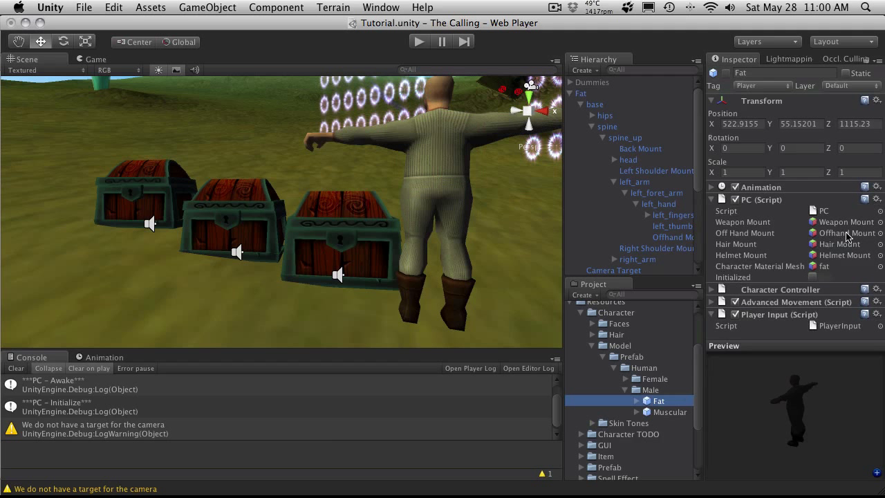
Delete the Fat instance from the scene and save the scene
left_click(584, 95)
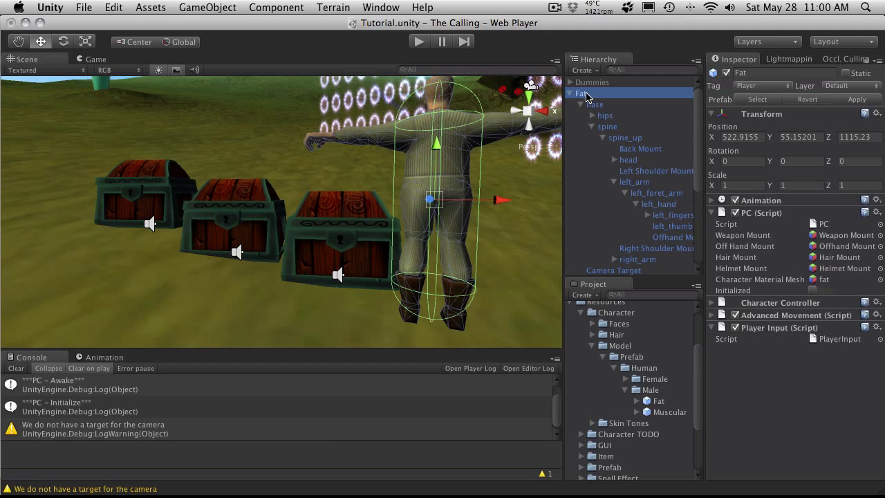
key("super+BackSpace")
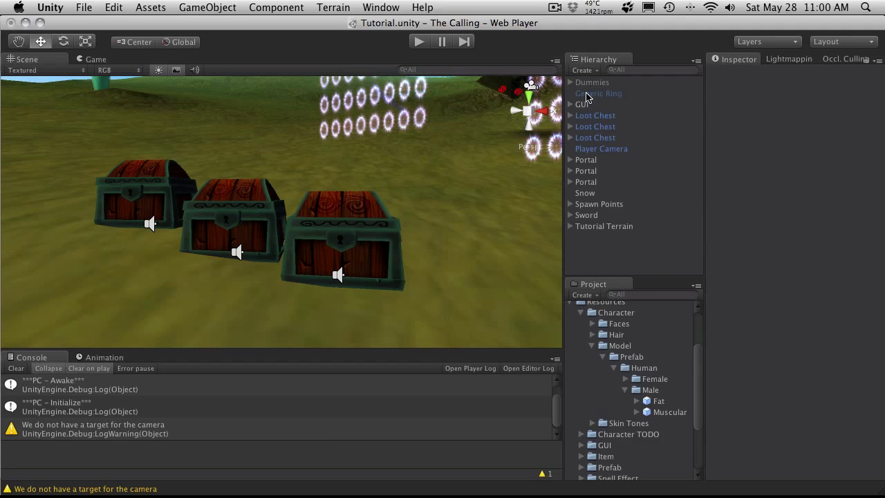
key("super+s")
Switch to MonoDevelop and bring up the PC script
key("super+Tab")
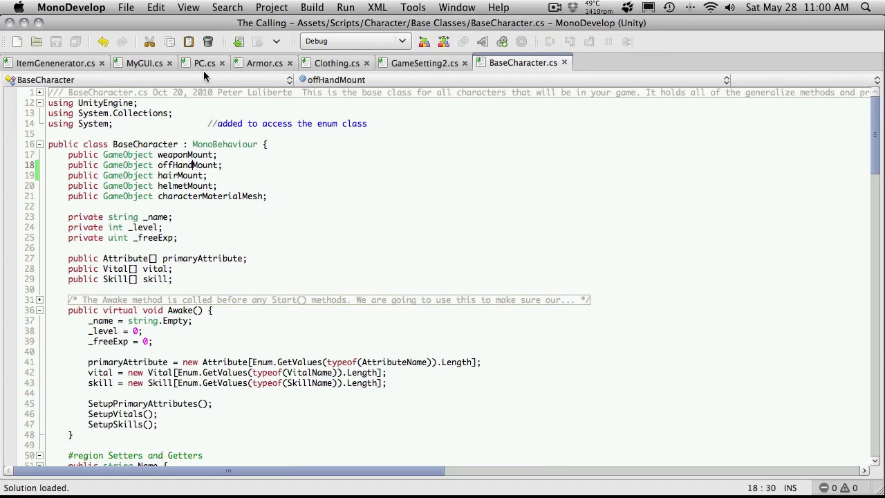
left_click(205, 63)
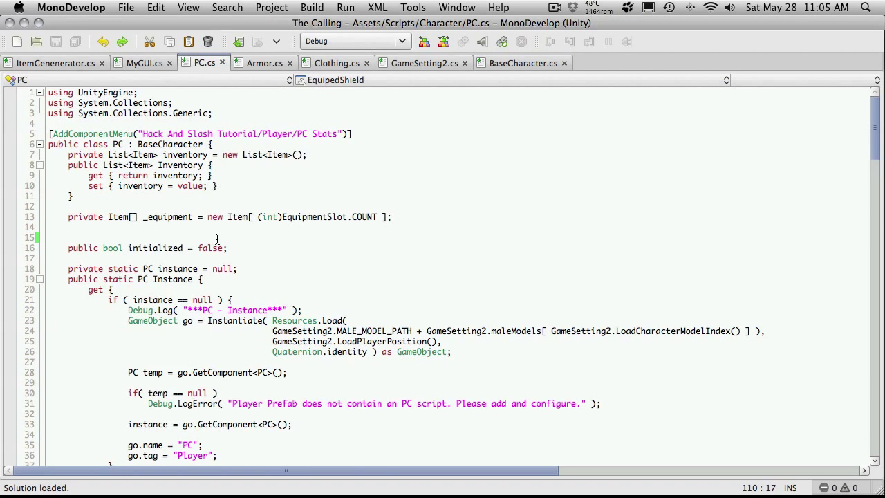
Replace weaponMount with offHandMount in the childCount check of the EquipedShield setter
scroll(207, 240, "down", 15)
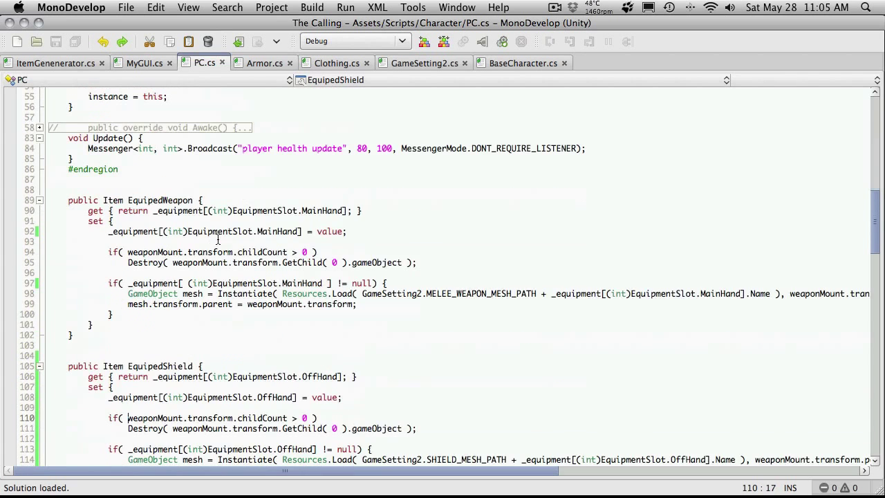
scroll(218, 240, "down", 6)
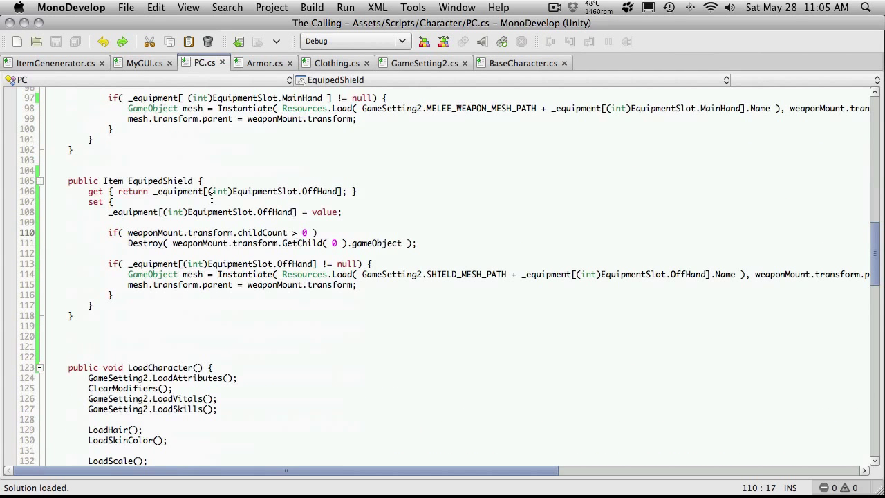
double_click(163, 235)
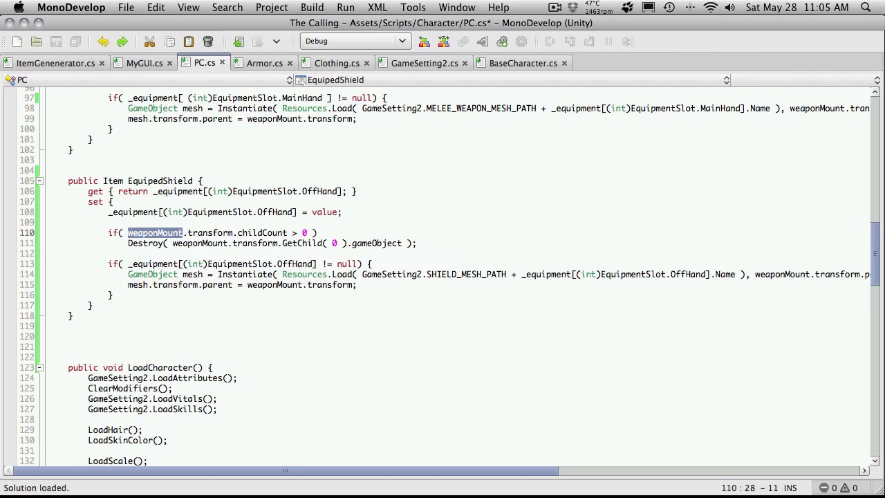
key("BackSpace")
type("offHa")
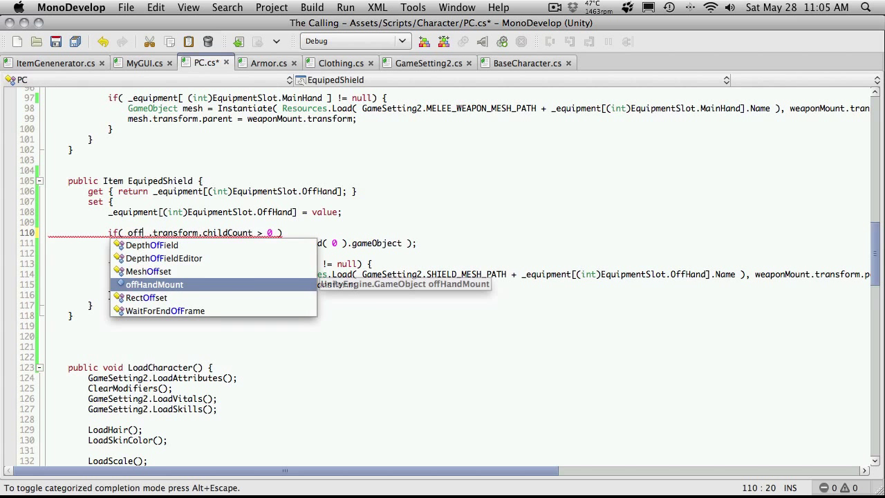
key("Return")
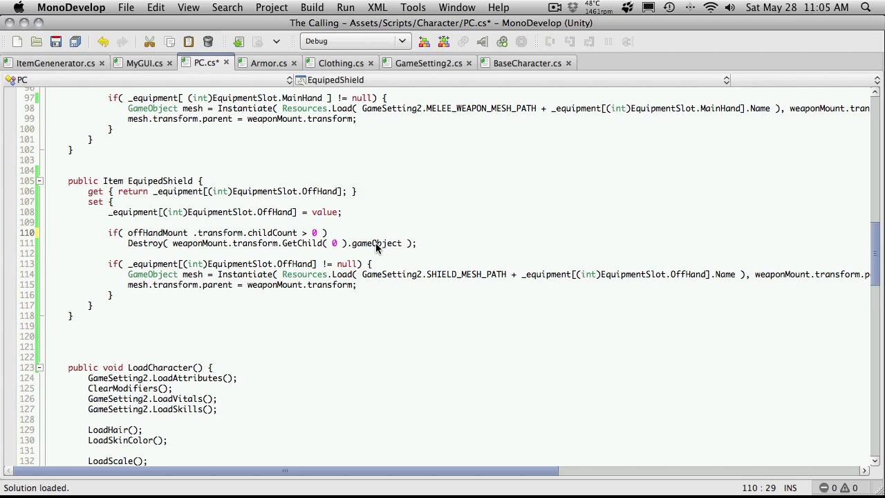
Reuse offHandMount in place of weaponMount in the EquipedShield setter's Destroy call and mesh.transform.parent assignment
double_click(152, 233)
key("super+c")
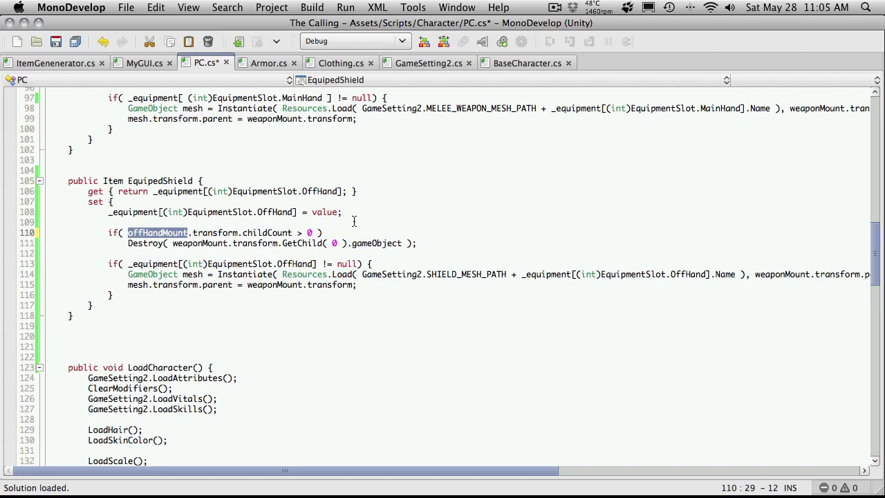
double_click(178, 243)
key("super+v")
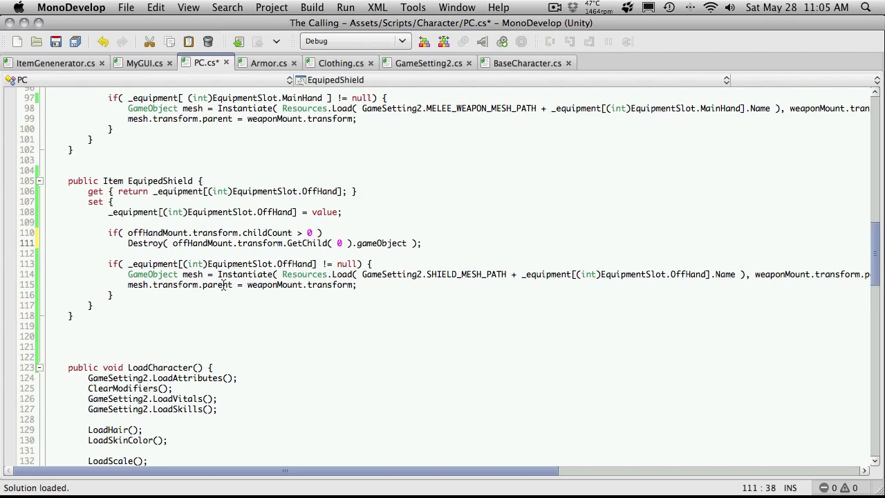
double_click(261, 285)
key("super+v")
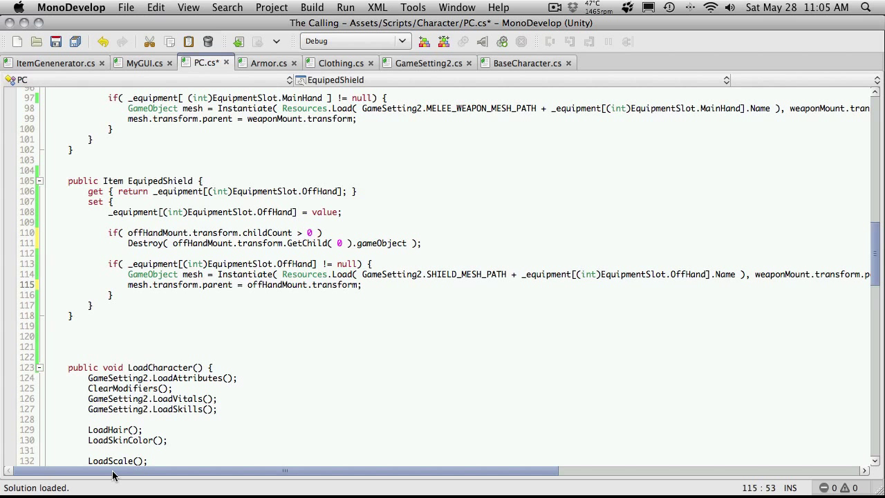
Replace both weaponMount references, for position and rotation, with offHandMount in the shield's Instantiate call, and save the script
scroll(152, 479, "right", 3)
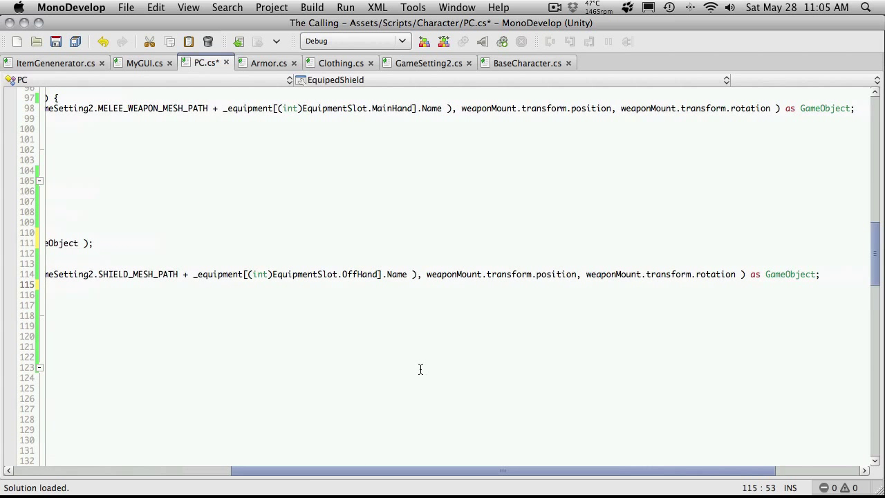
double_click(458, 274)
key("super+v")
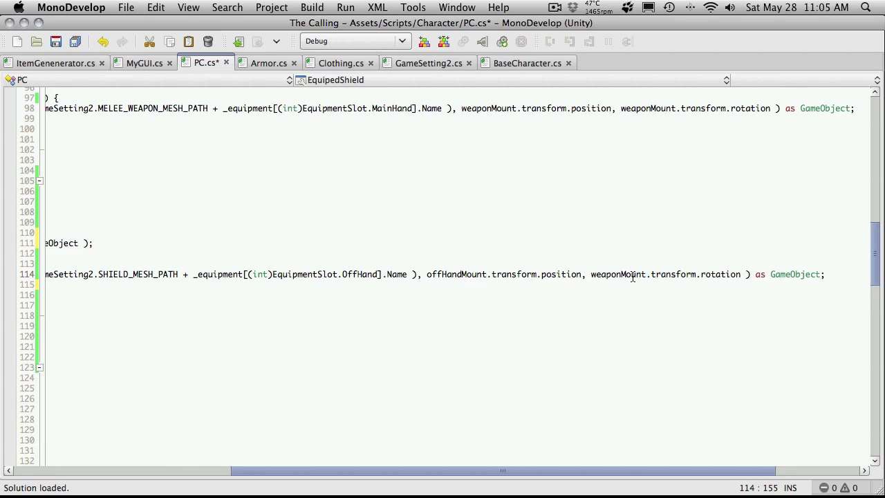
double_click(632, 275)
key("super+v")
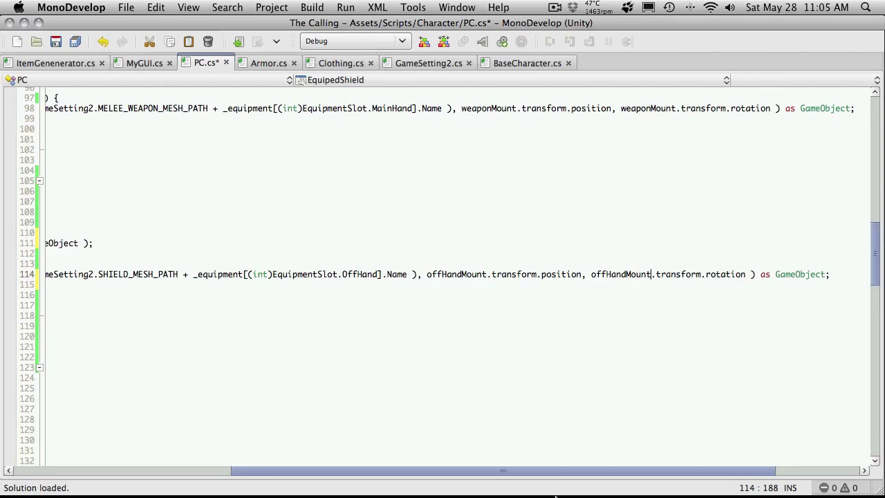
left_click_drag(562, 472, 212, 471)
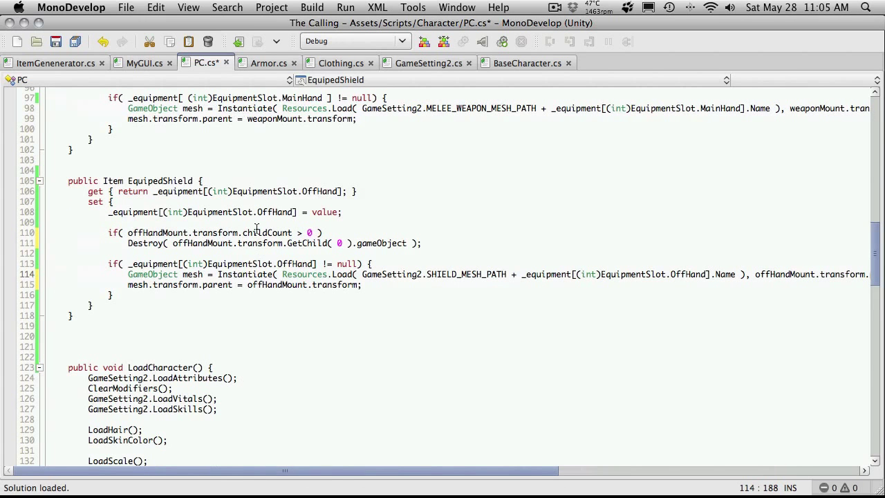
key("super+s")
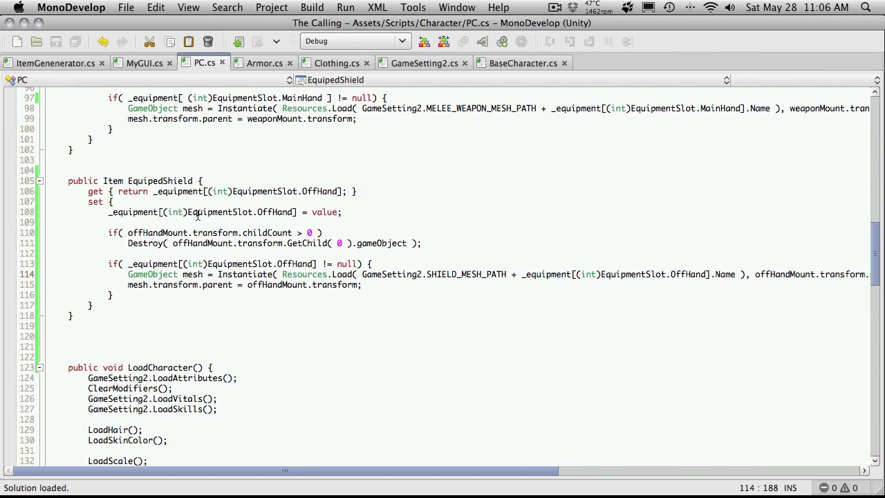
scroll(199, 211, "up", 5)
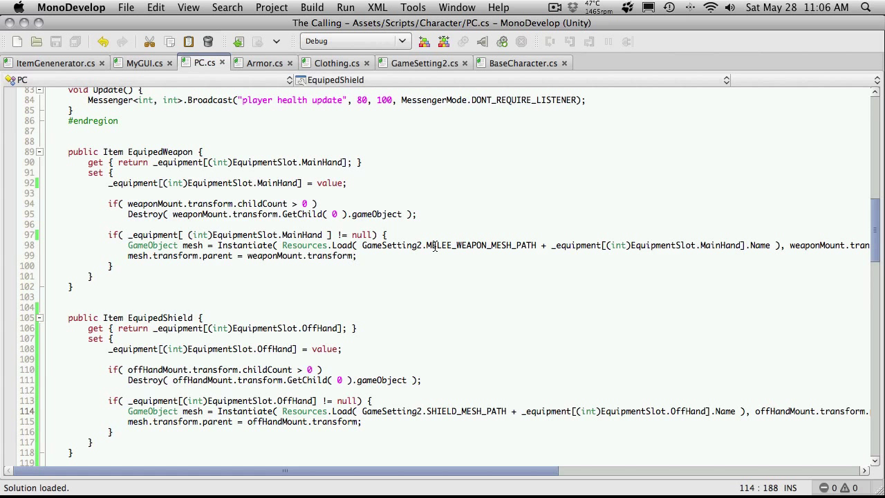
left_click_drag(435, 246, 518, 246)
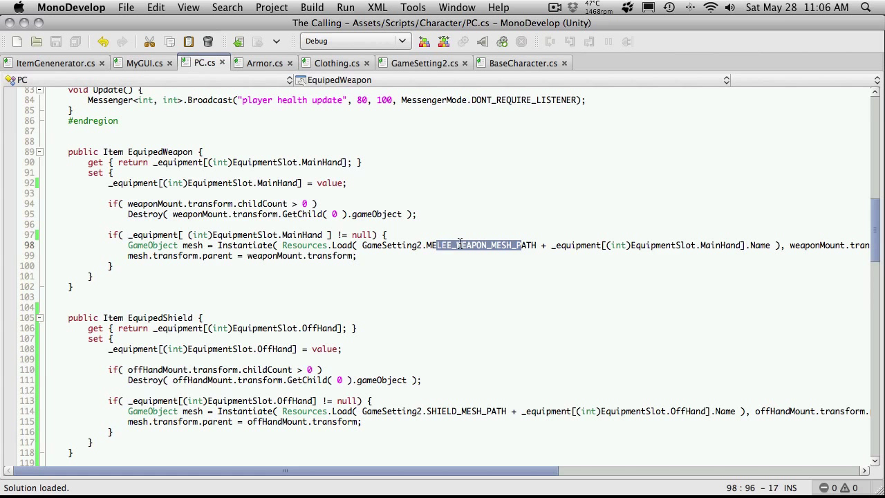
left_click(386, 249)
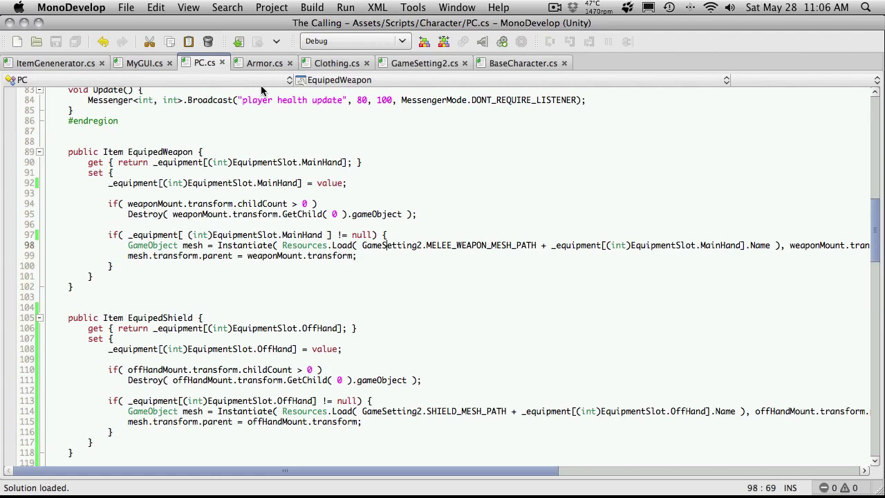
Switch to Unity and run the game
key("super+Tab")
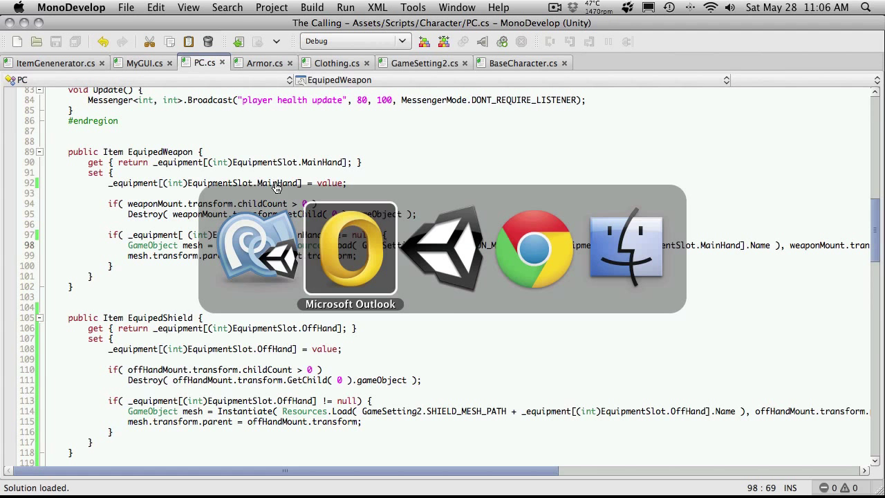
key("super+Tab")
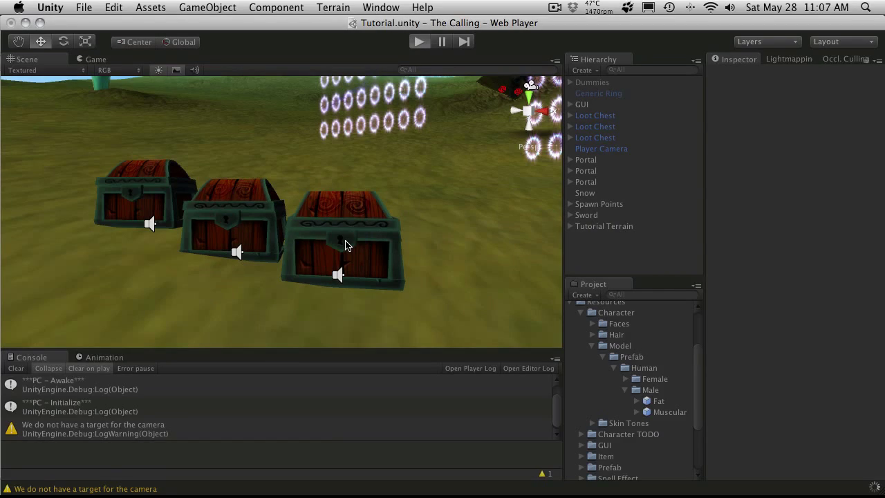
key("super+p")
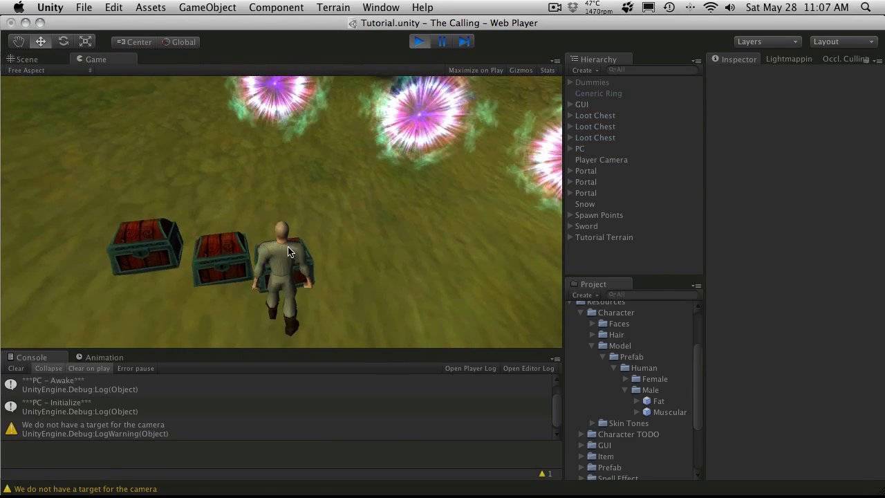
Open the loot chest beside the character and take all the items in its Loot Window
left_click(302, 284)
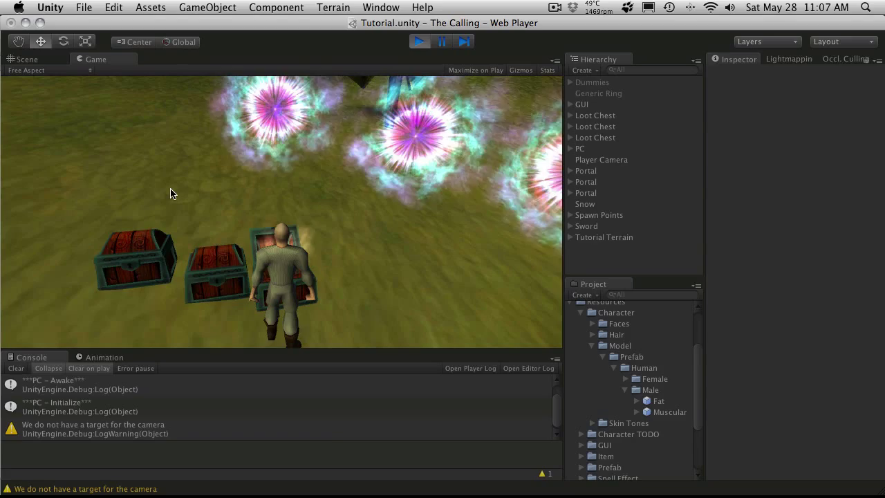
left_click(28, 309)
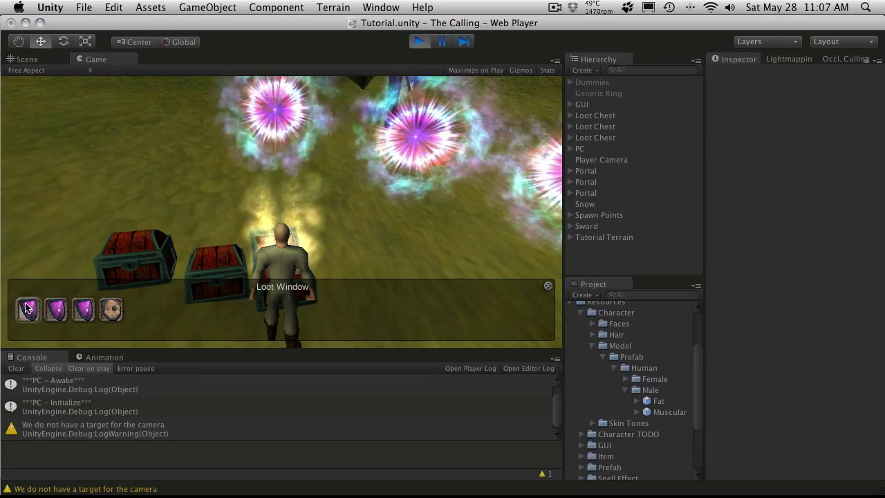
left_click(28, 309)
left_click(27, 309)
left_click(27, 309)
left_click(28, 309)
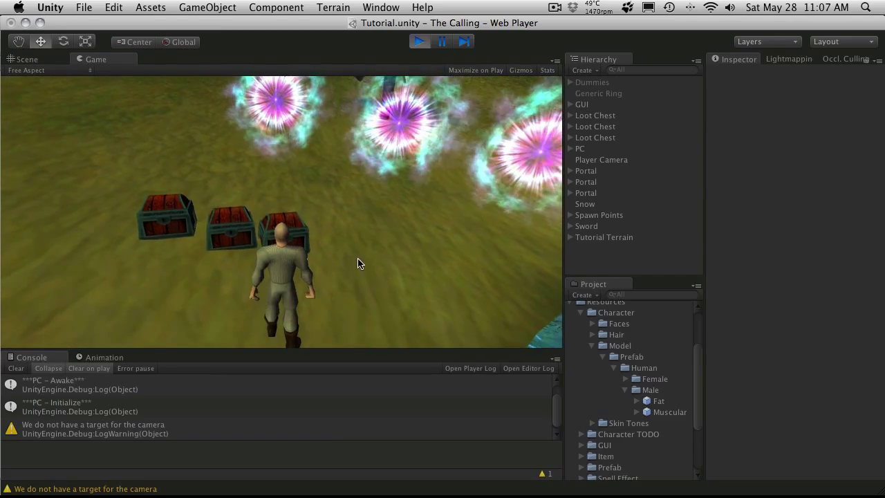
Open the in-game Inventory and Character windows and move the Inventory window to the opposite side of the view
key("i")
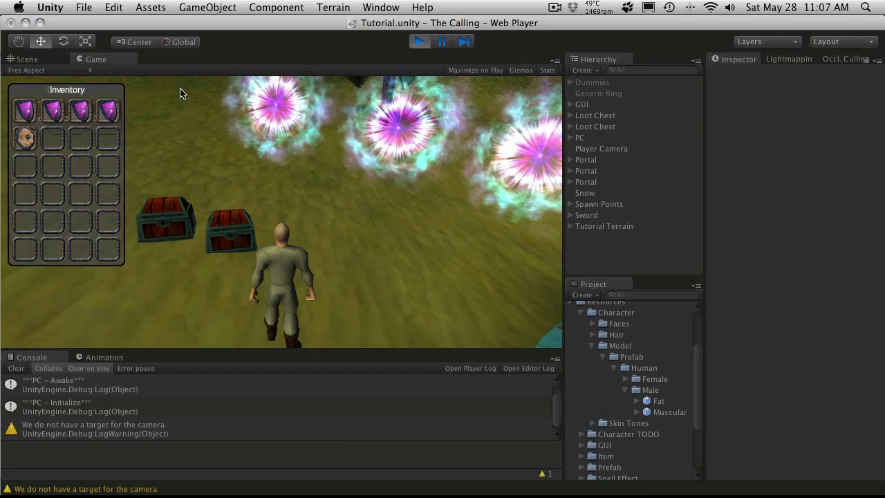
key("c")
left_click_drag(92, 90, 475, 96)
Equip different shields from the inventory and inspect how each one sits on the character's off hand
left_click_drag(418, 148, 276, 280)
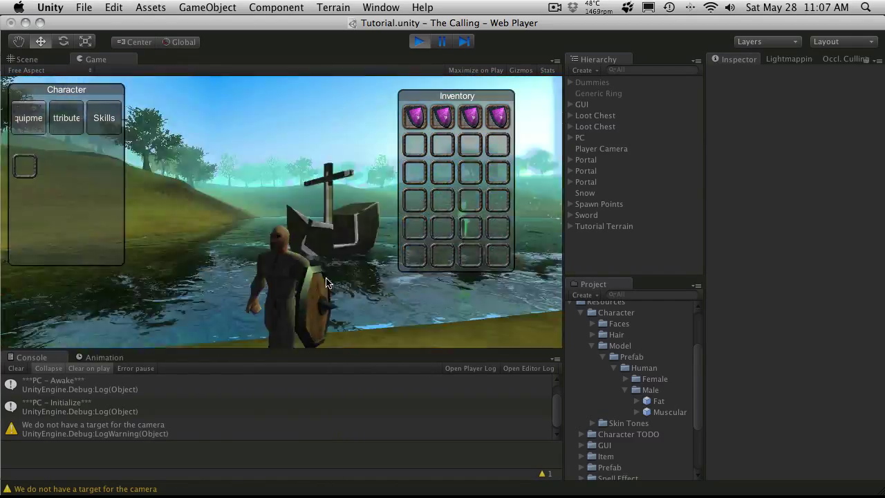
key("d")
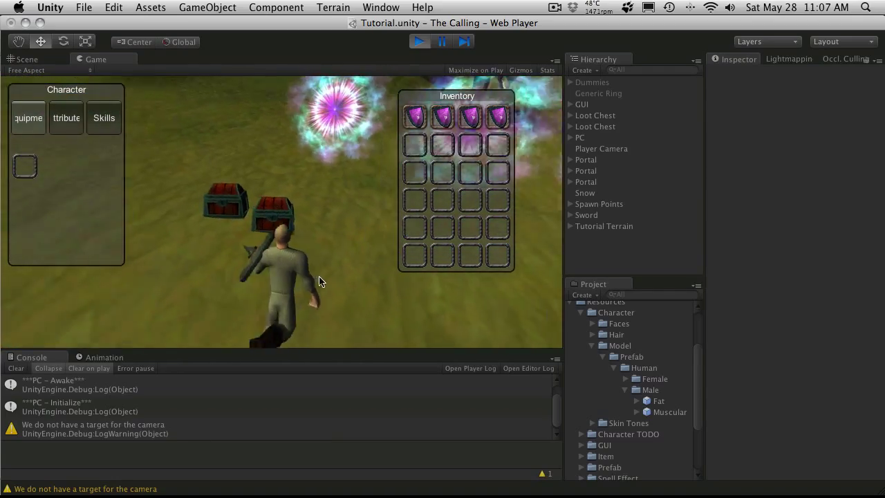
mouse_move(431, 119)
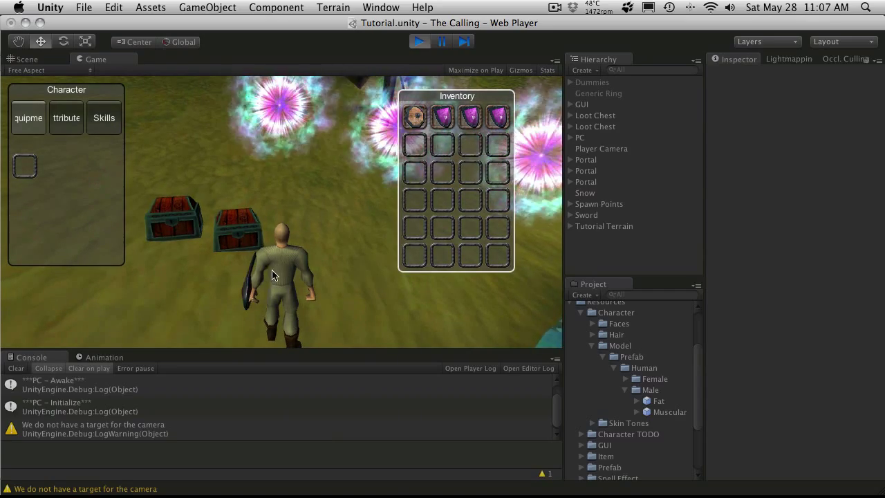
left_click_drag(280, 271, 309, 242)
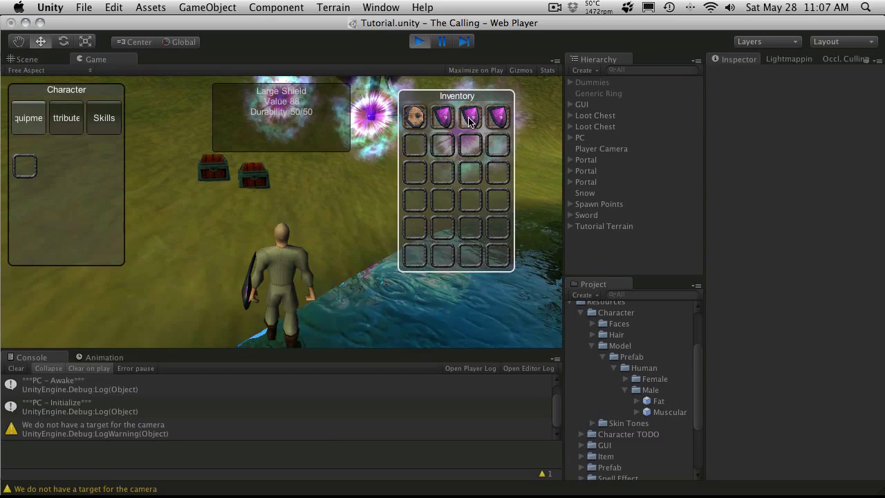
mouse_move(500, 119)
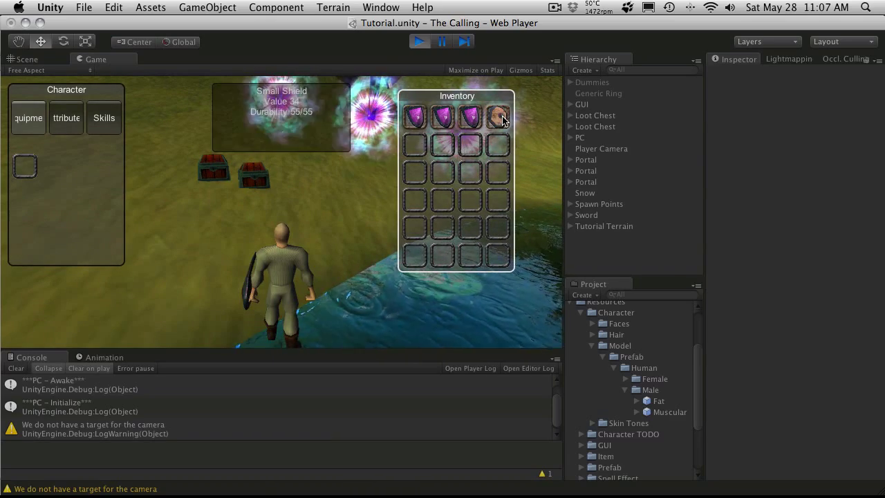
Run the character around while swapping in another shield to check it from several angles, and stop the game
key("w")
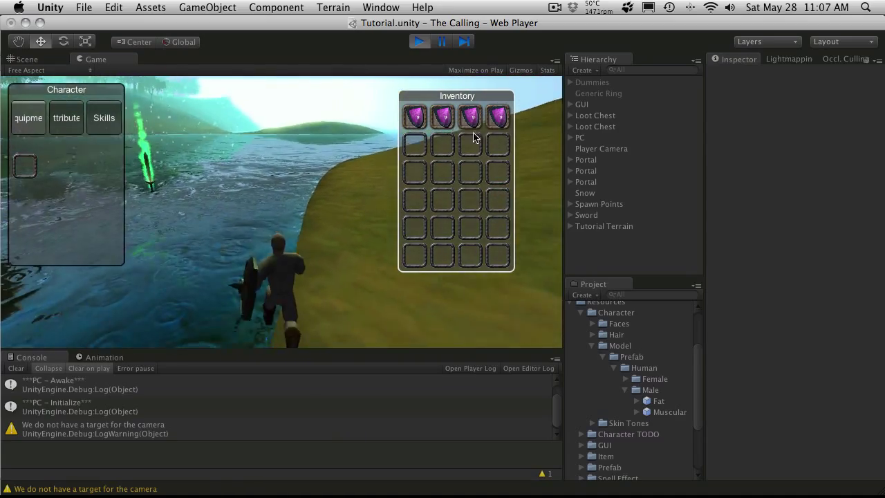
mouse_move(469, 121)
key("w")
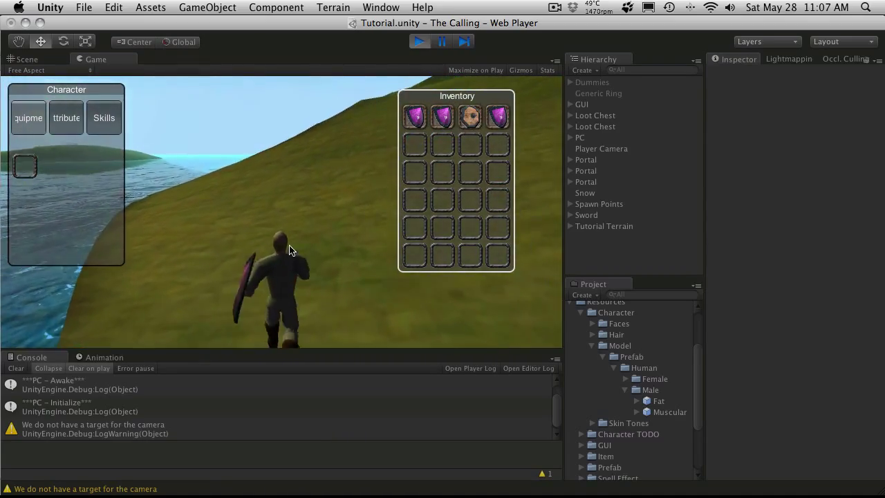
key("w")
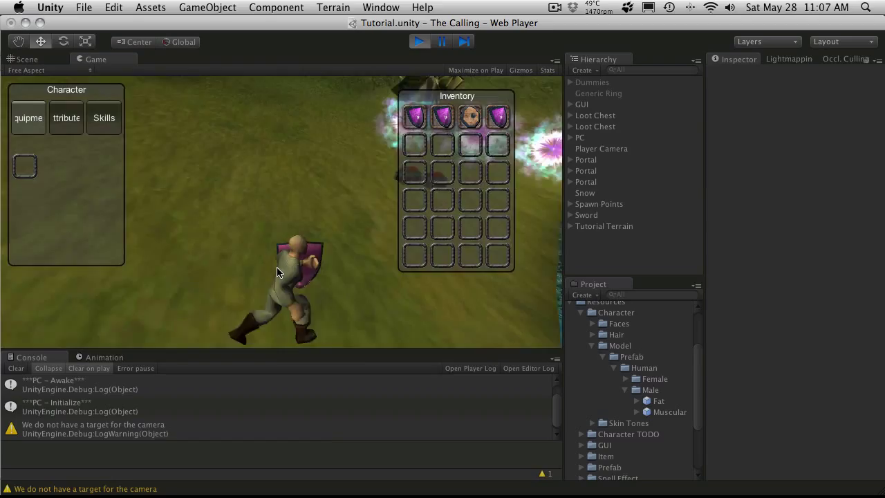
key("w")
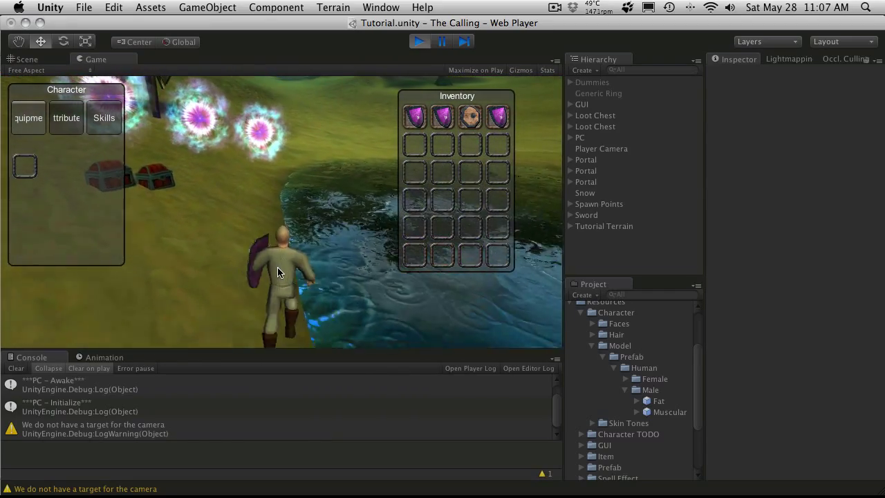
key("a")
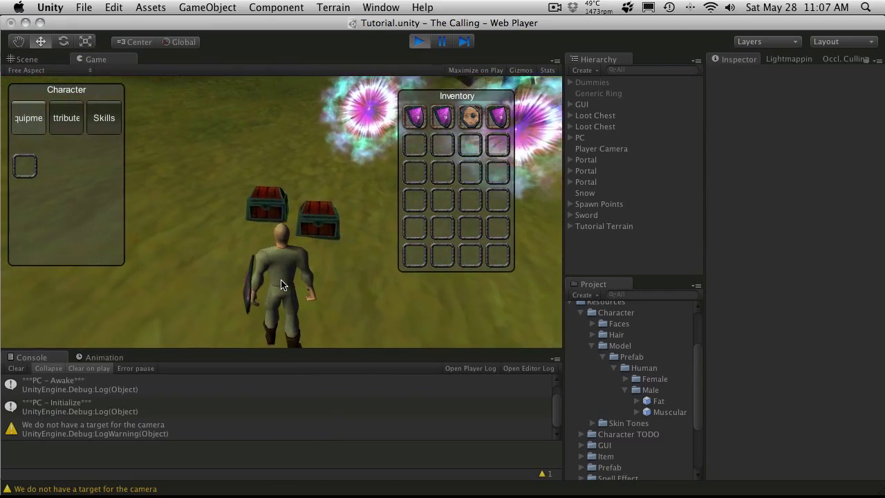
left_click(421, 42)
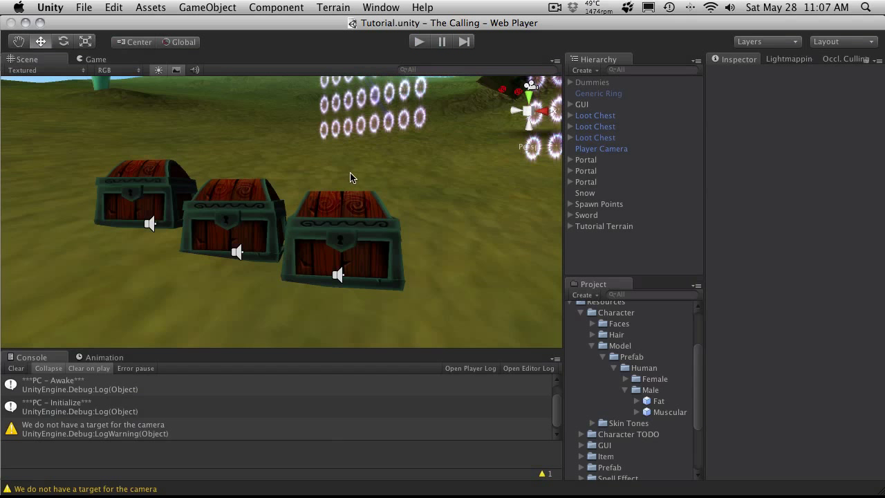